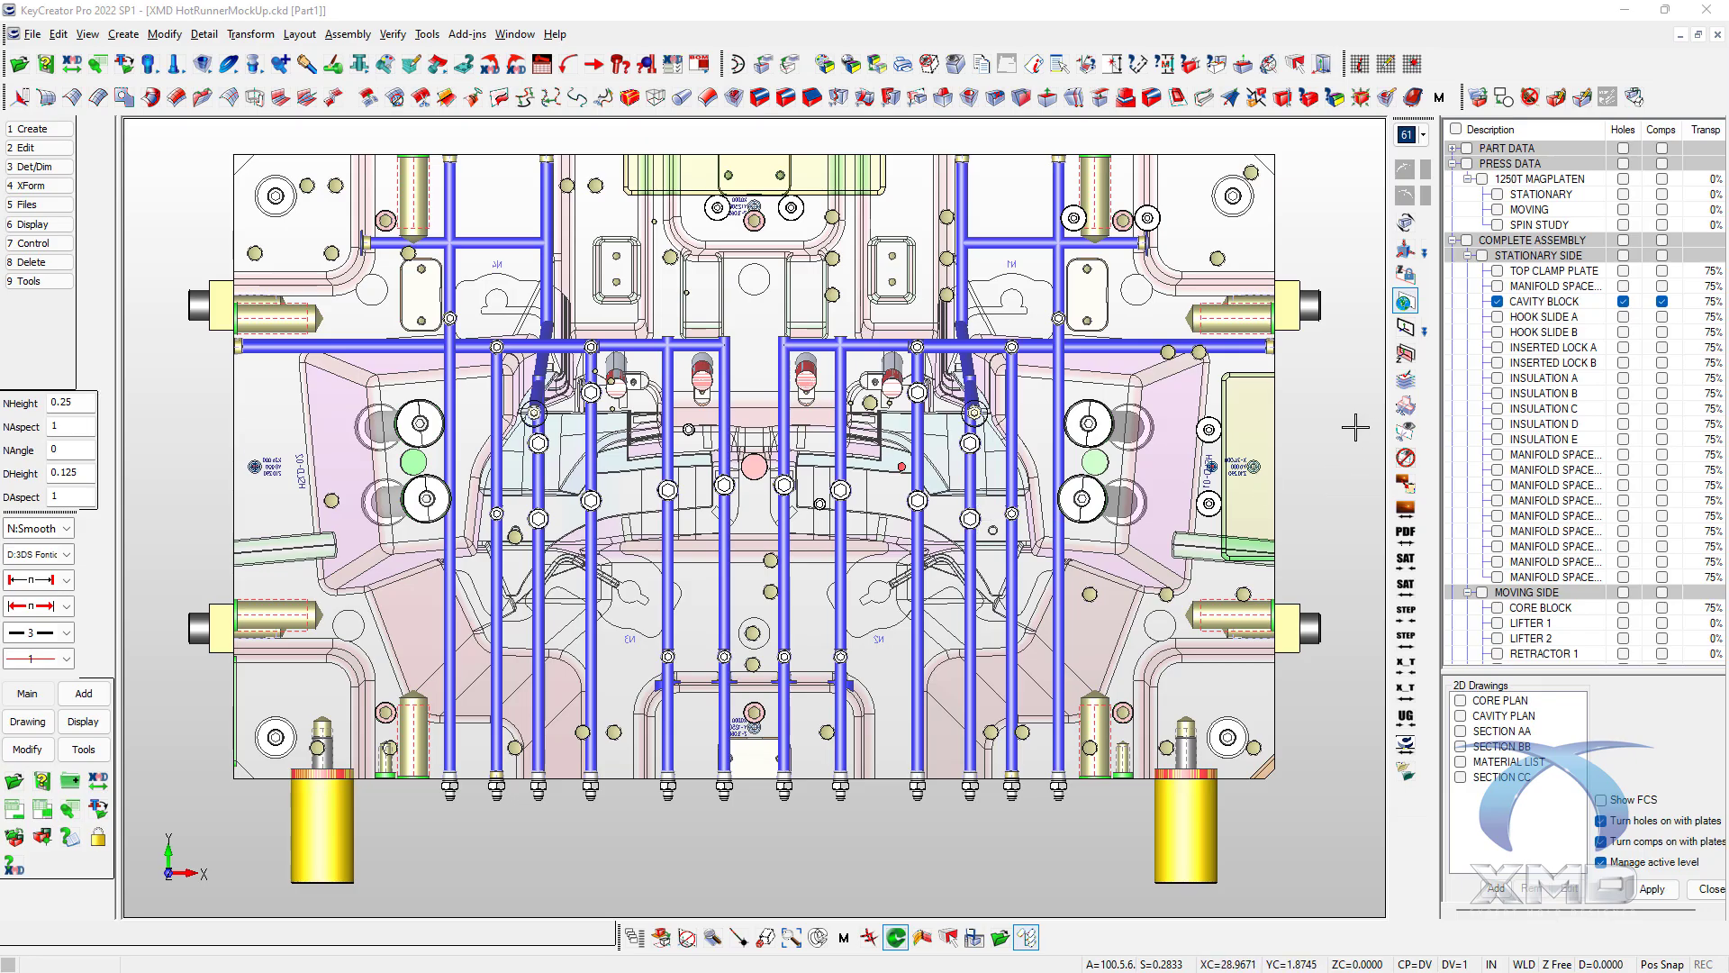
- Start creating a hot runner system plate under STATIONARY SIDE, with the mold shown in the top view
scroll(1355, 427, "down", 3)
middle_click_drag(1001, 671, 829, 688)
scroll(957, 747, "up", 2)
key("alt+1")
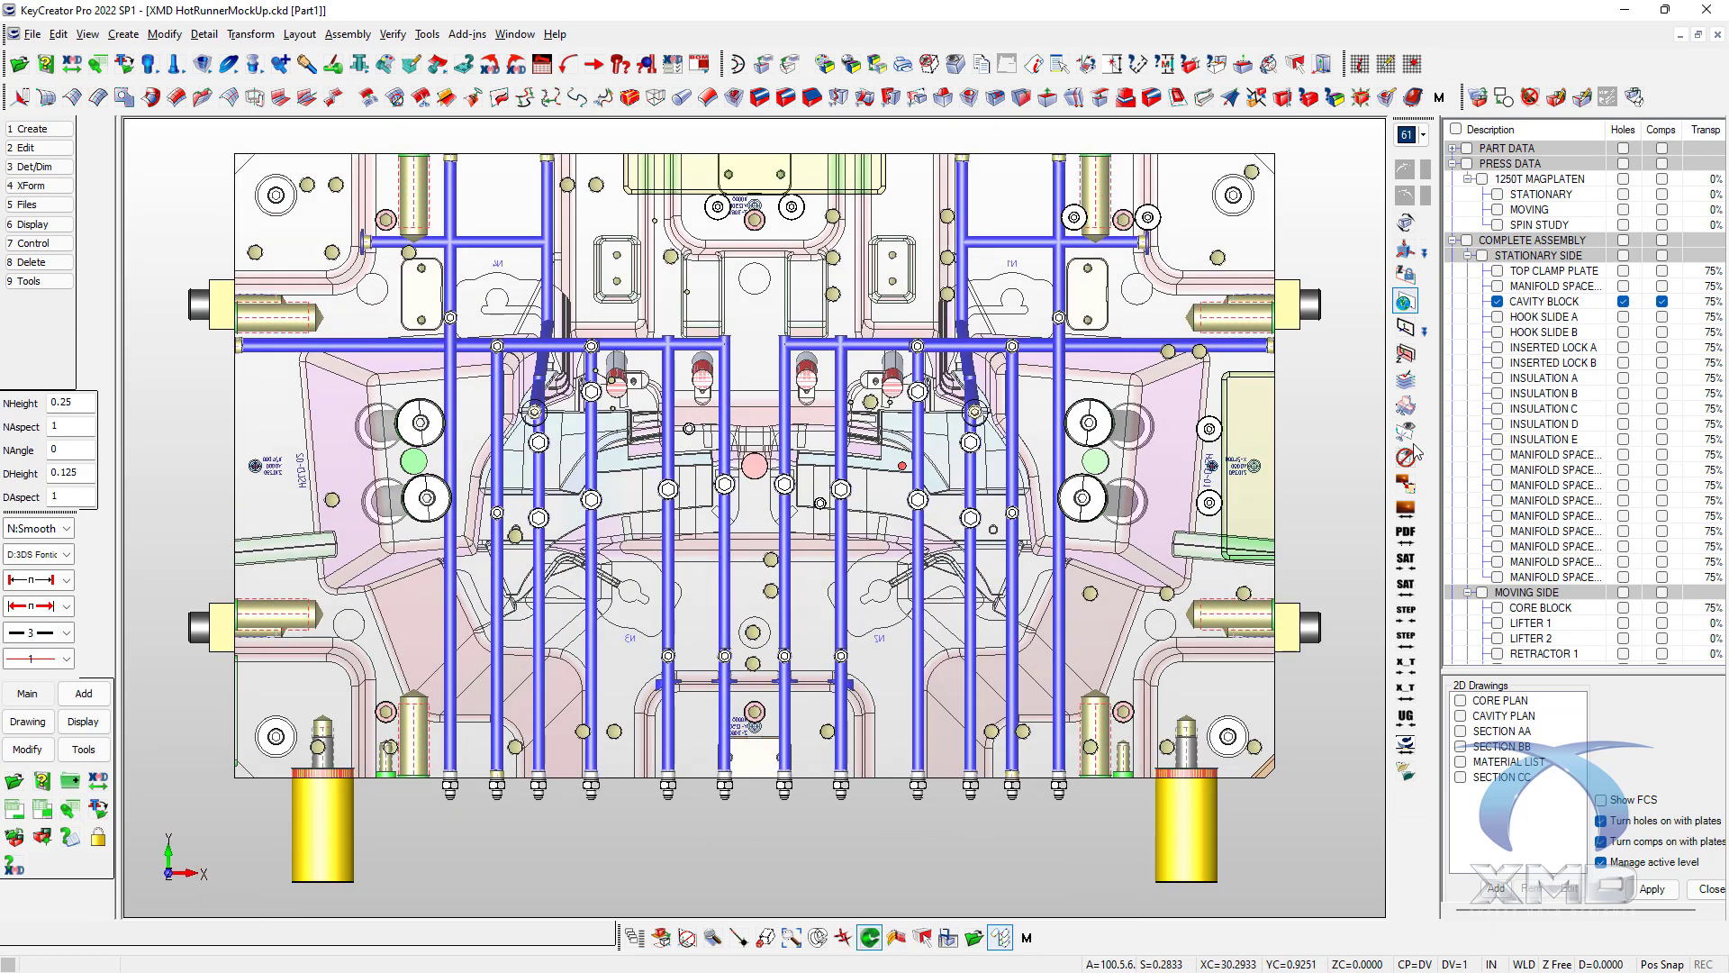
left_click(1540, 256)
right_click(1540, 259)
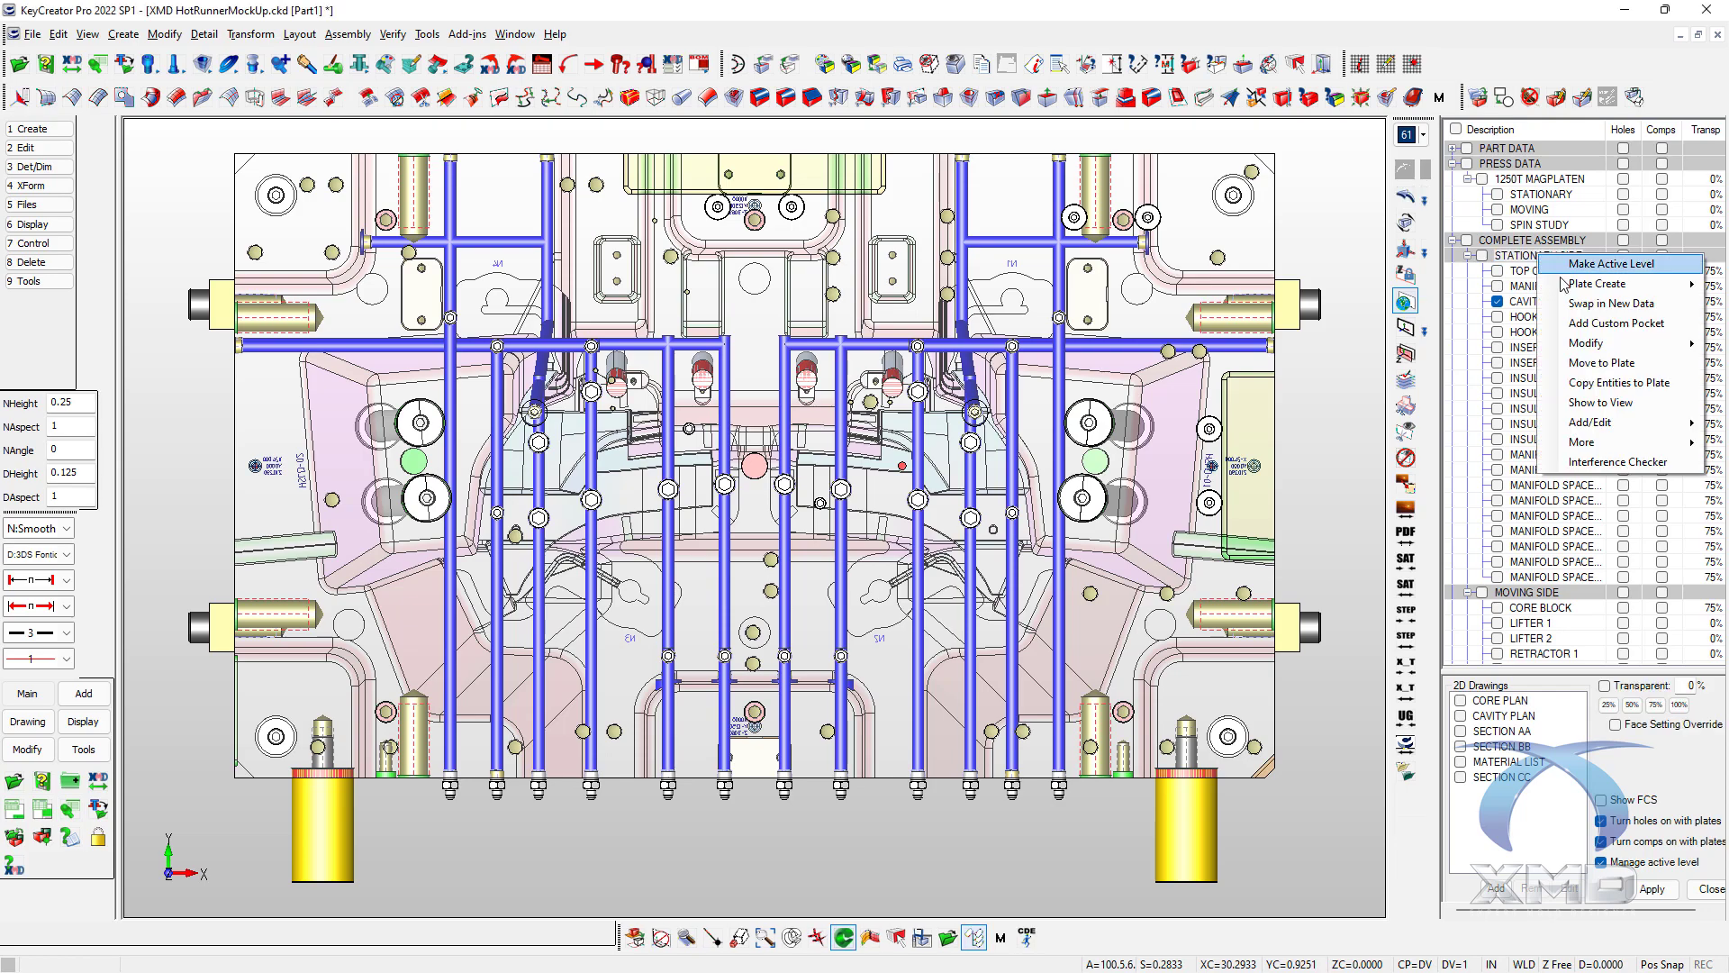
mouse_move(1597, 286)
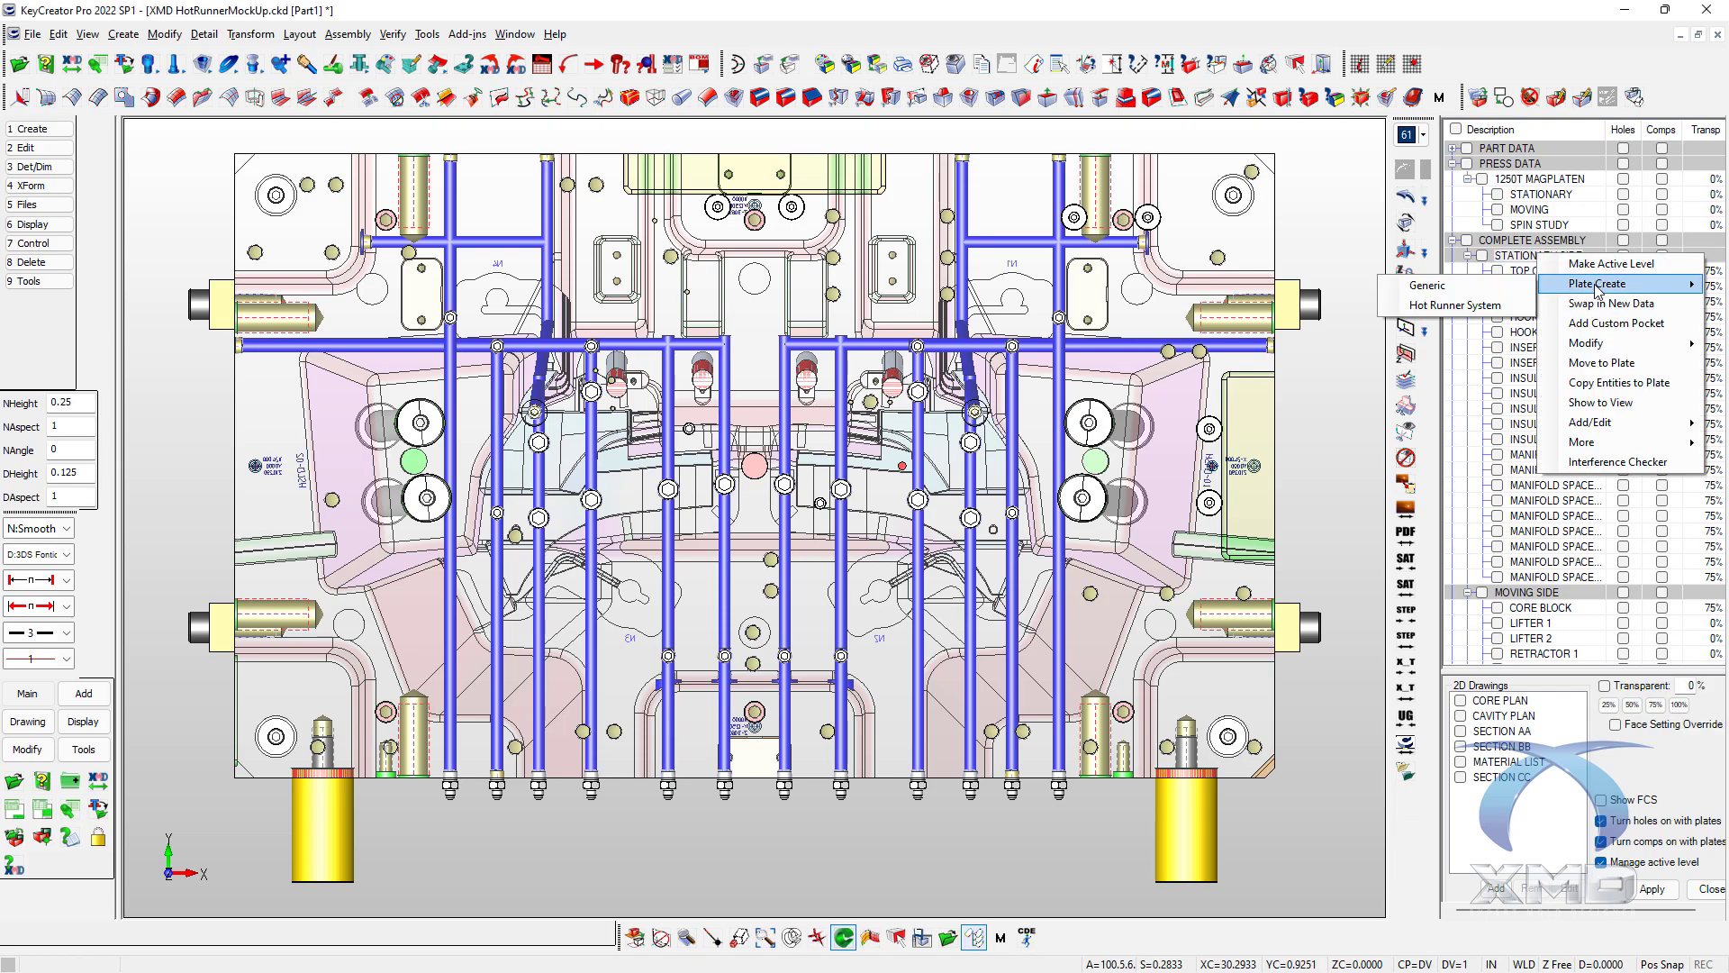
left_click(1439, 306)
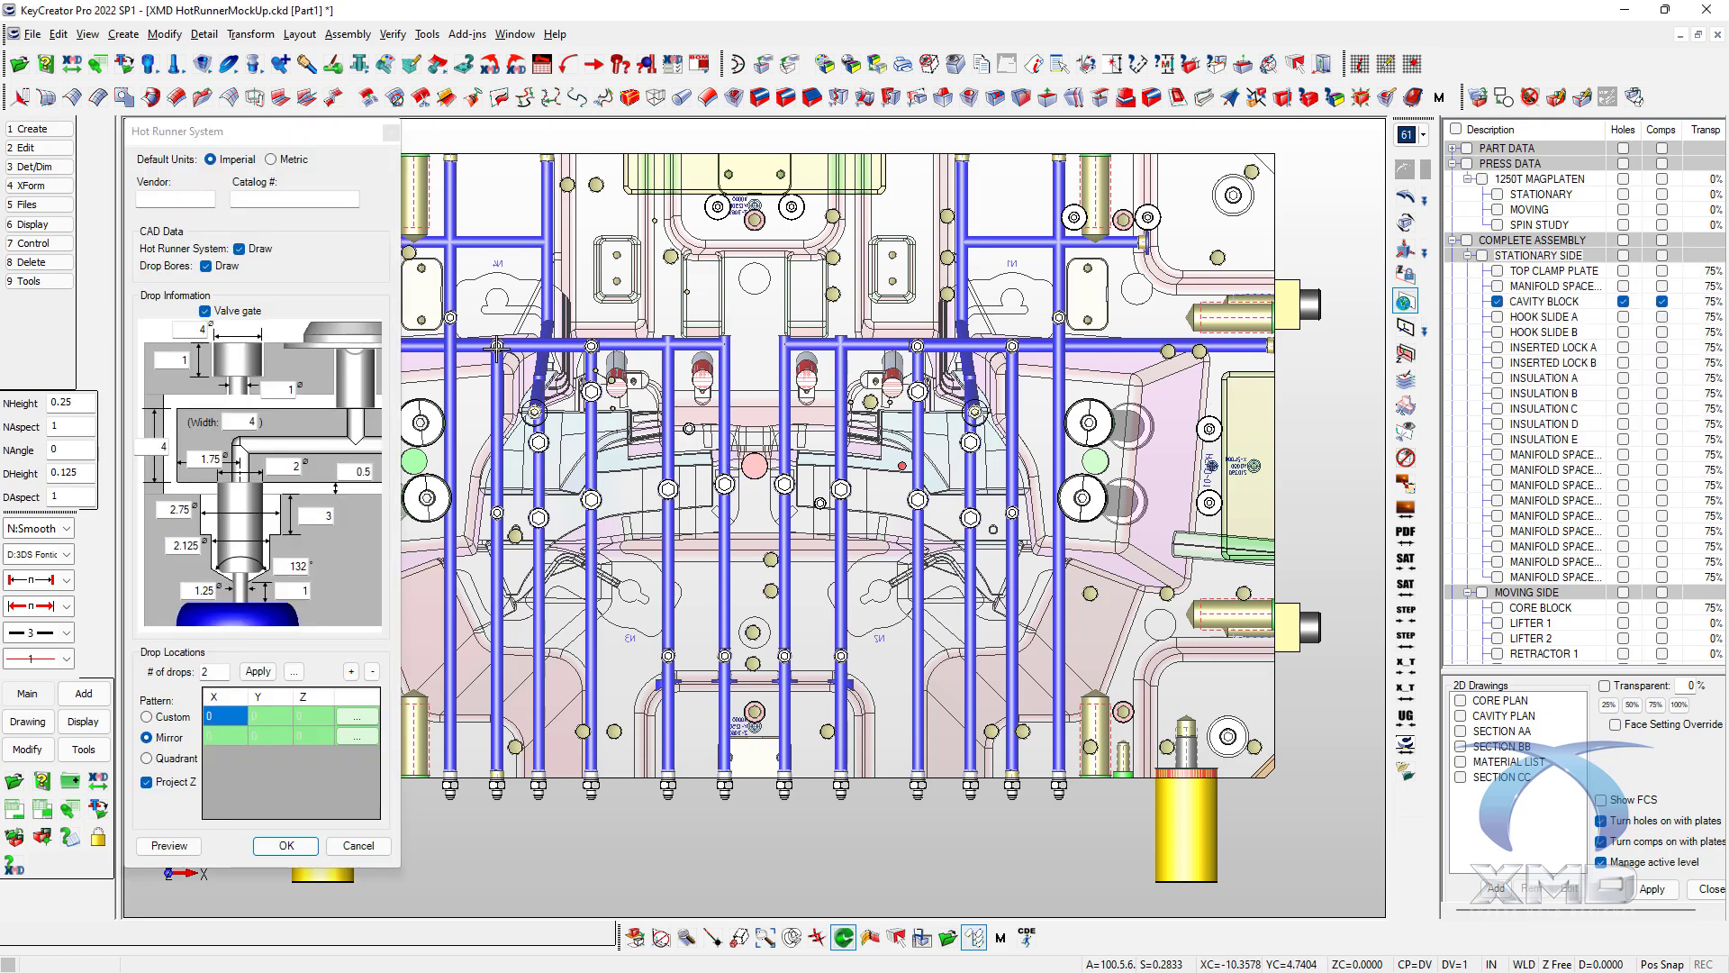
- Enter TBD as both the vendor and the catalog number of the hot runner system
left_click(162, 198)
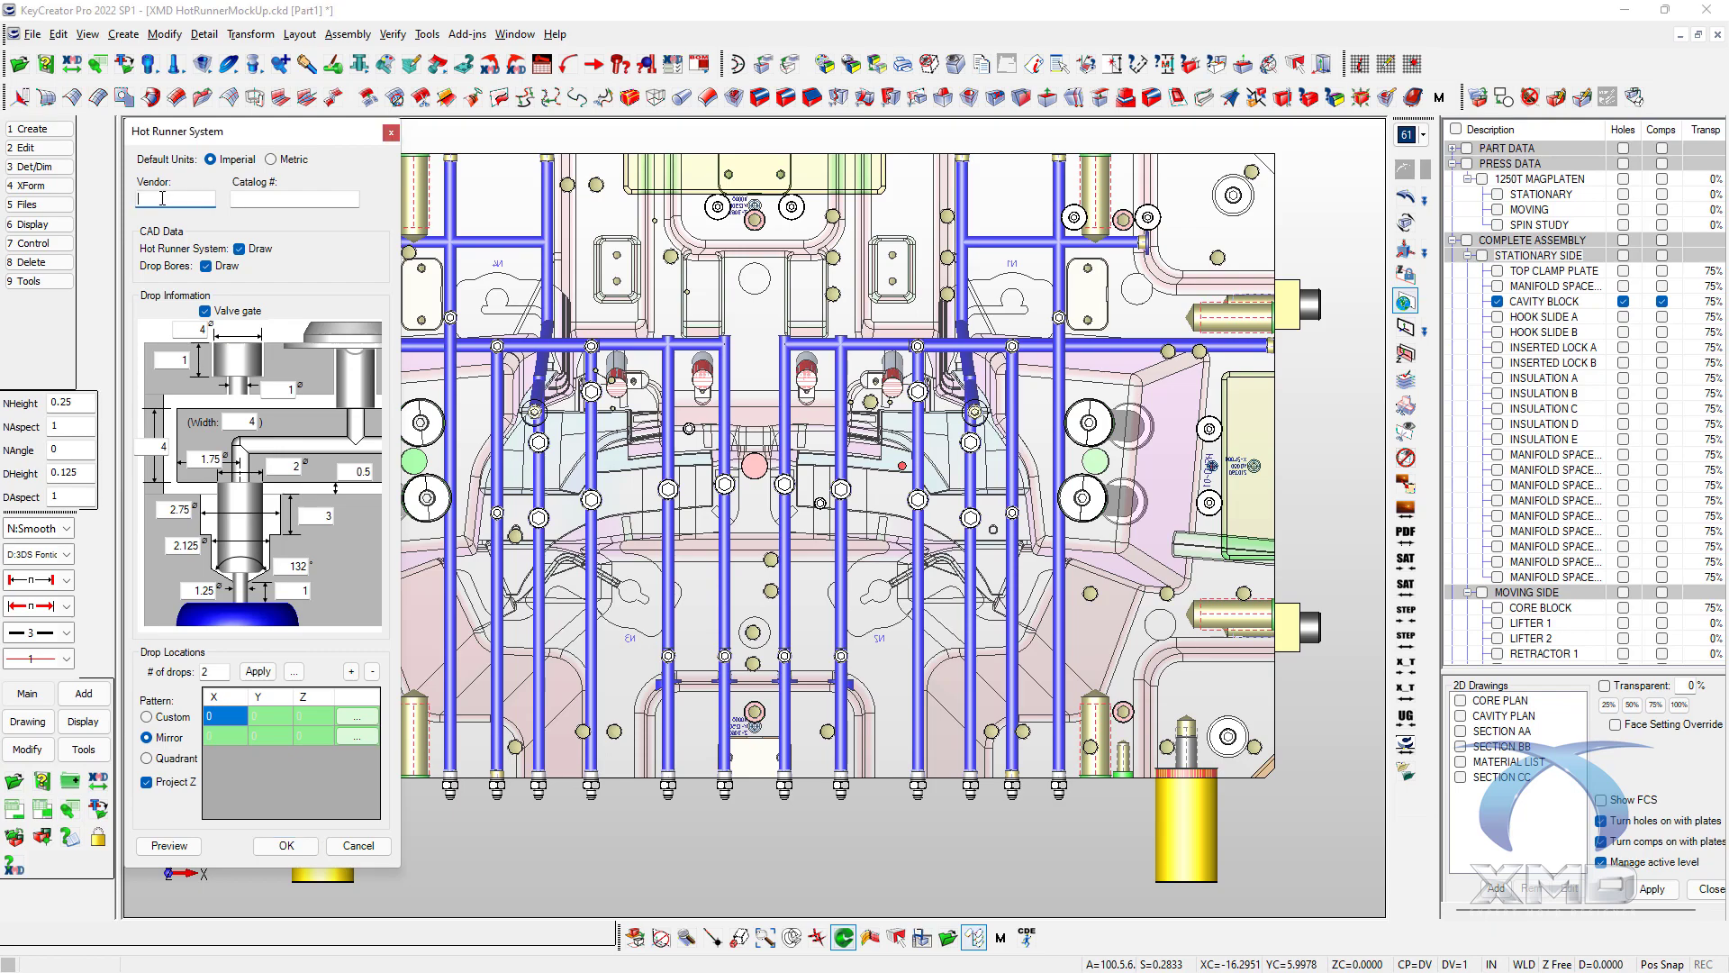
type("TBD")
left_click(259, 199)
type("TBD")
left_click(190, 198)
left_click(278, 202)
- Set the two larger drop bore diameters to 2.5 and the tip bore diameter to 1
double_click(173, 509)
type("2.5")
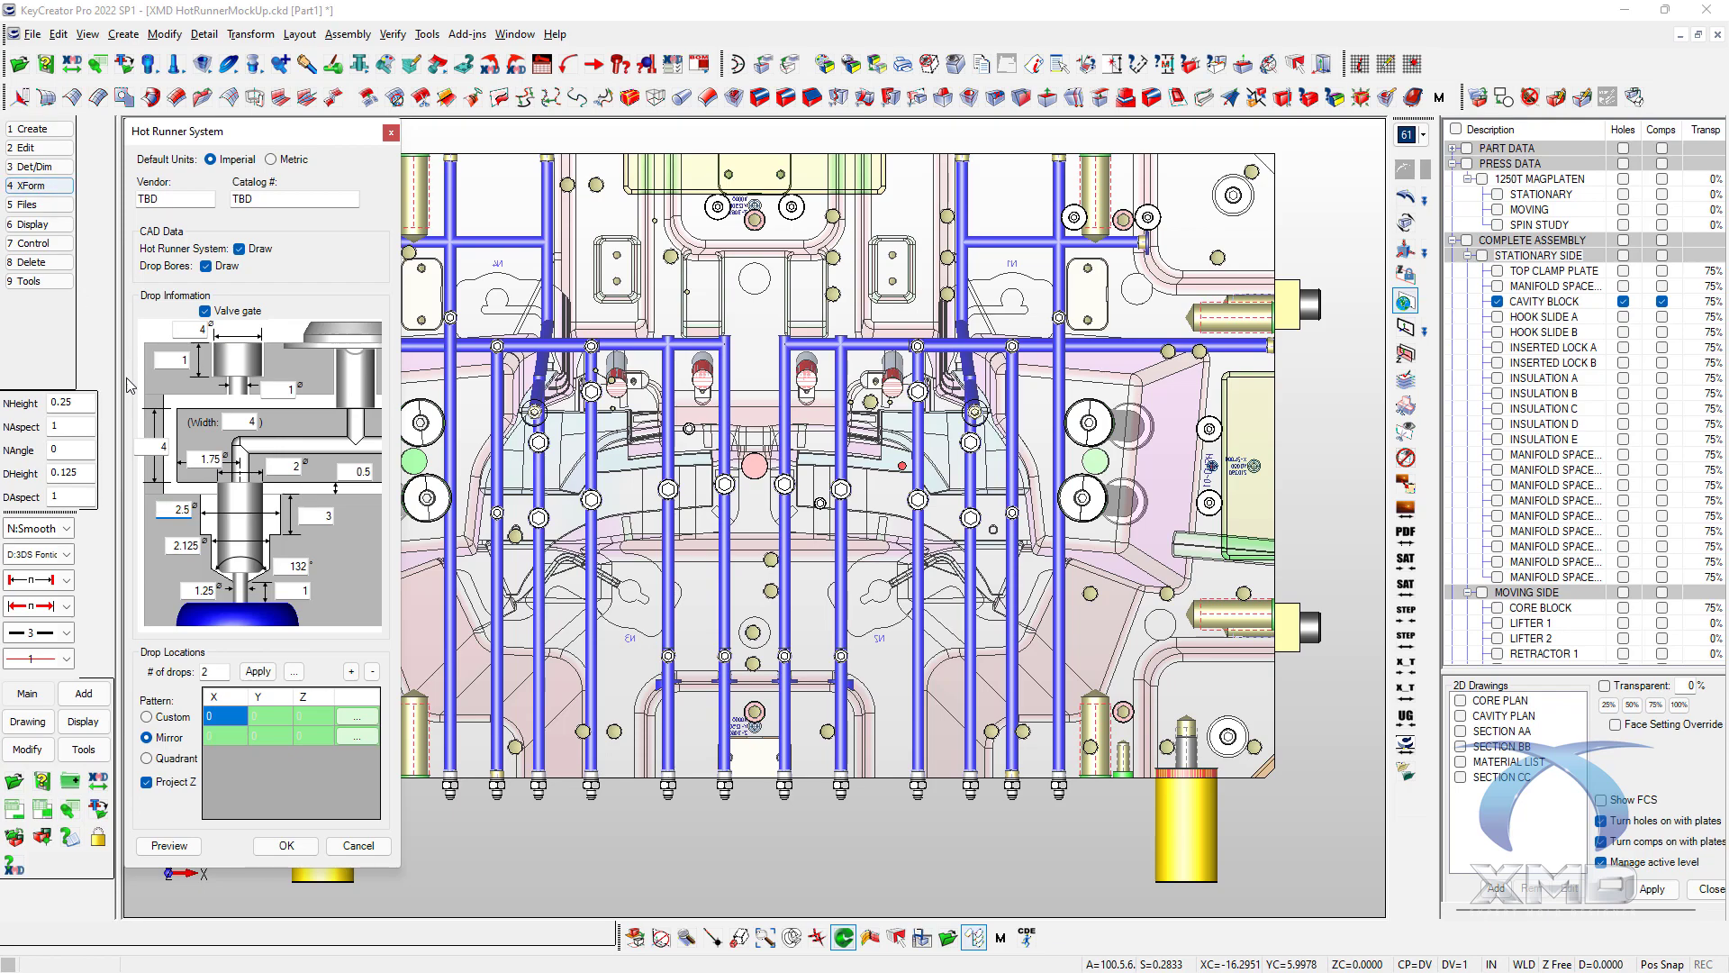
double_click(184, 546)
type("2.5")
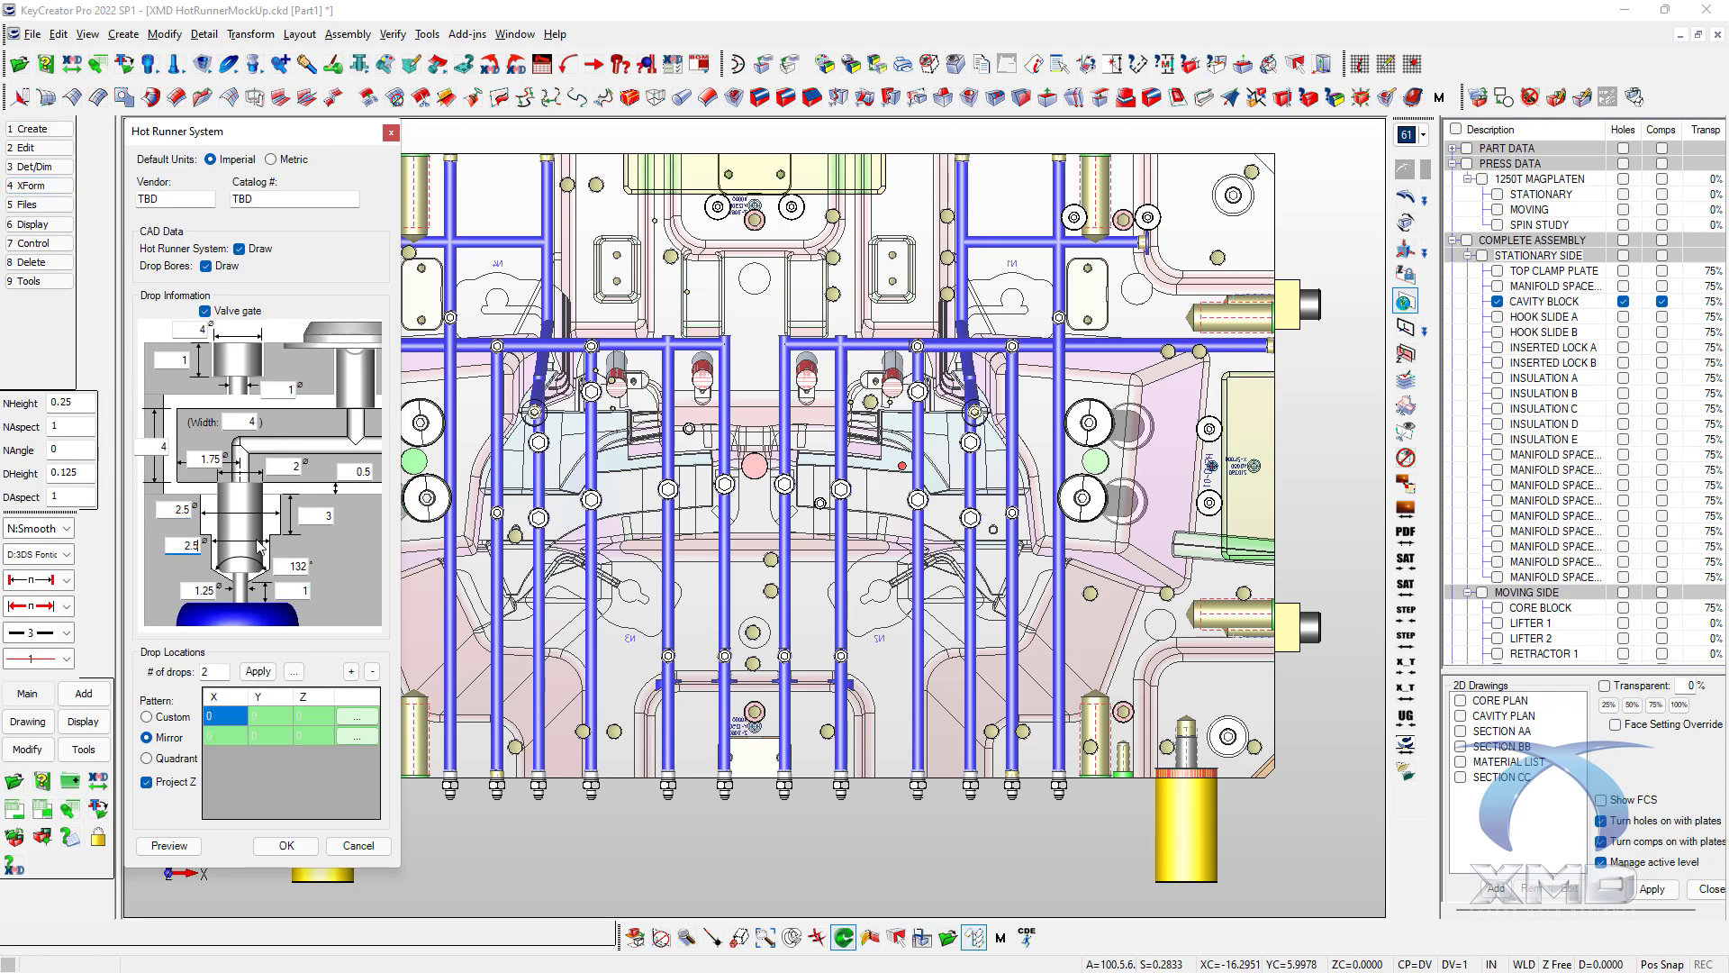
double_click(192, 591)
type("1")
left_click(186, 547)
left_click(175, 510)
left_click(185, 546)
- Set the number of drops to 4 and place the first mirrored pair at X ±6, Y -6, Z 0.625
double_click(214, 671)
type("4")
left_click(258, 671)
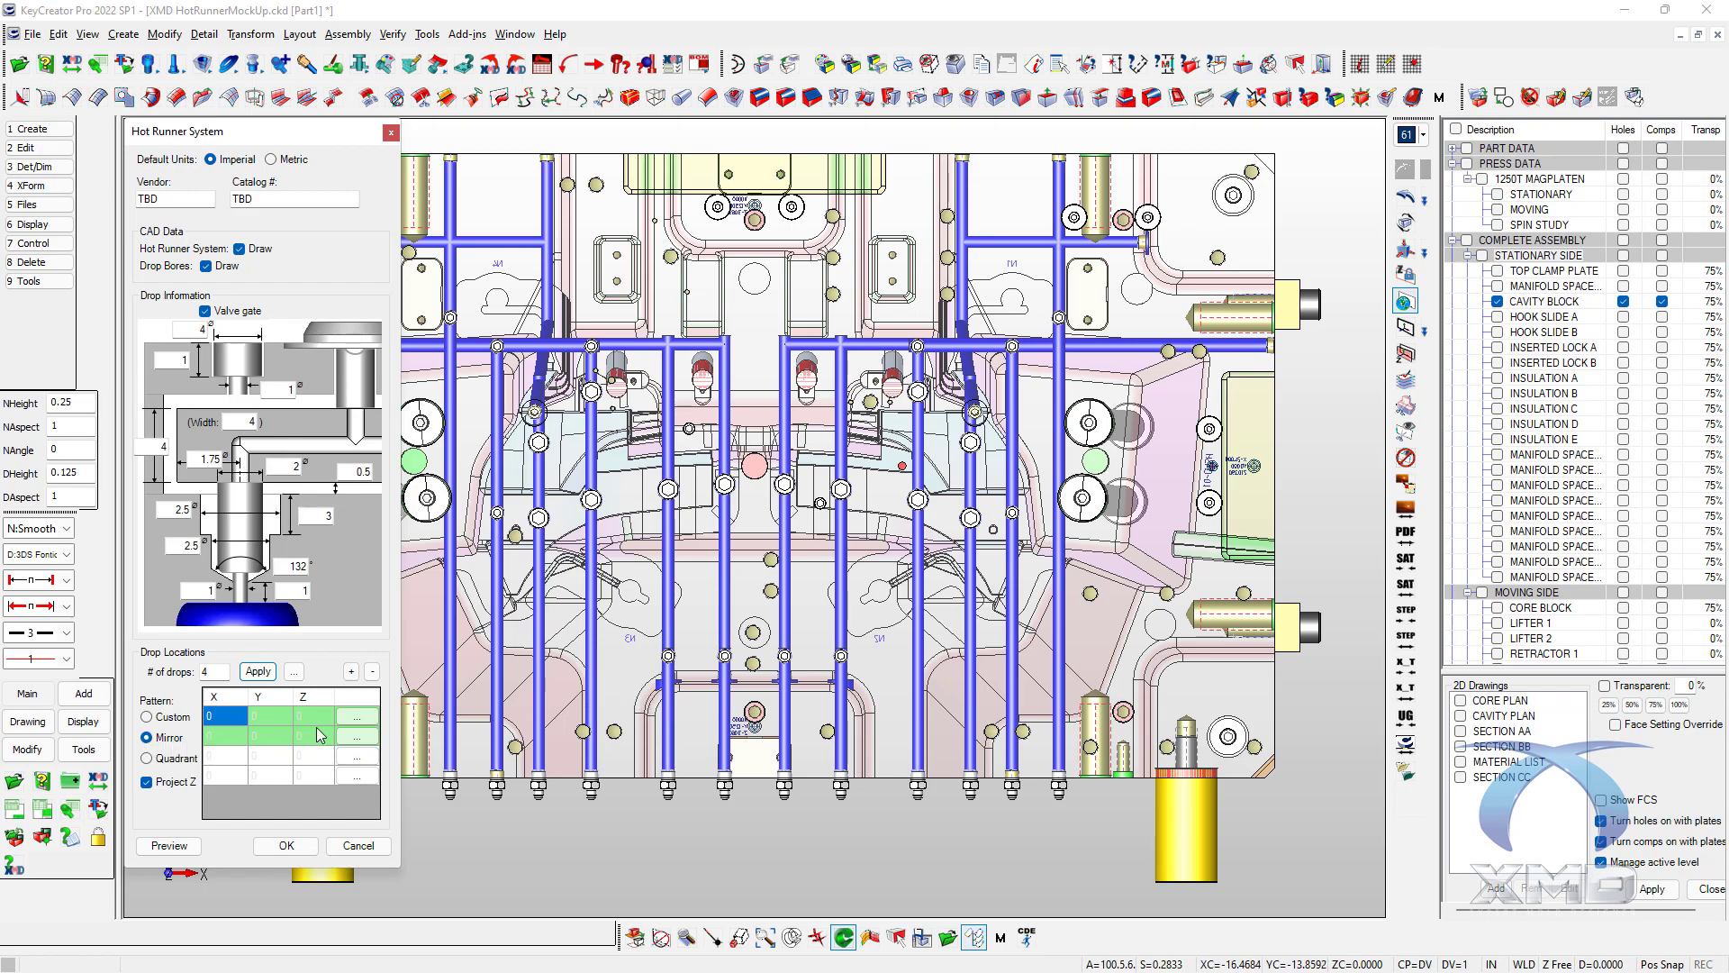
left_click(358, 717)
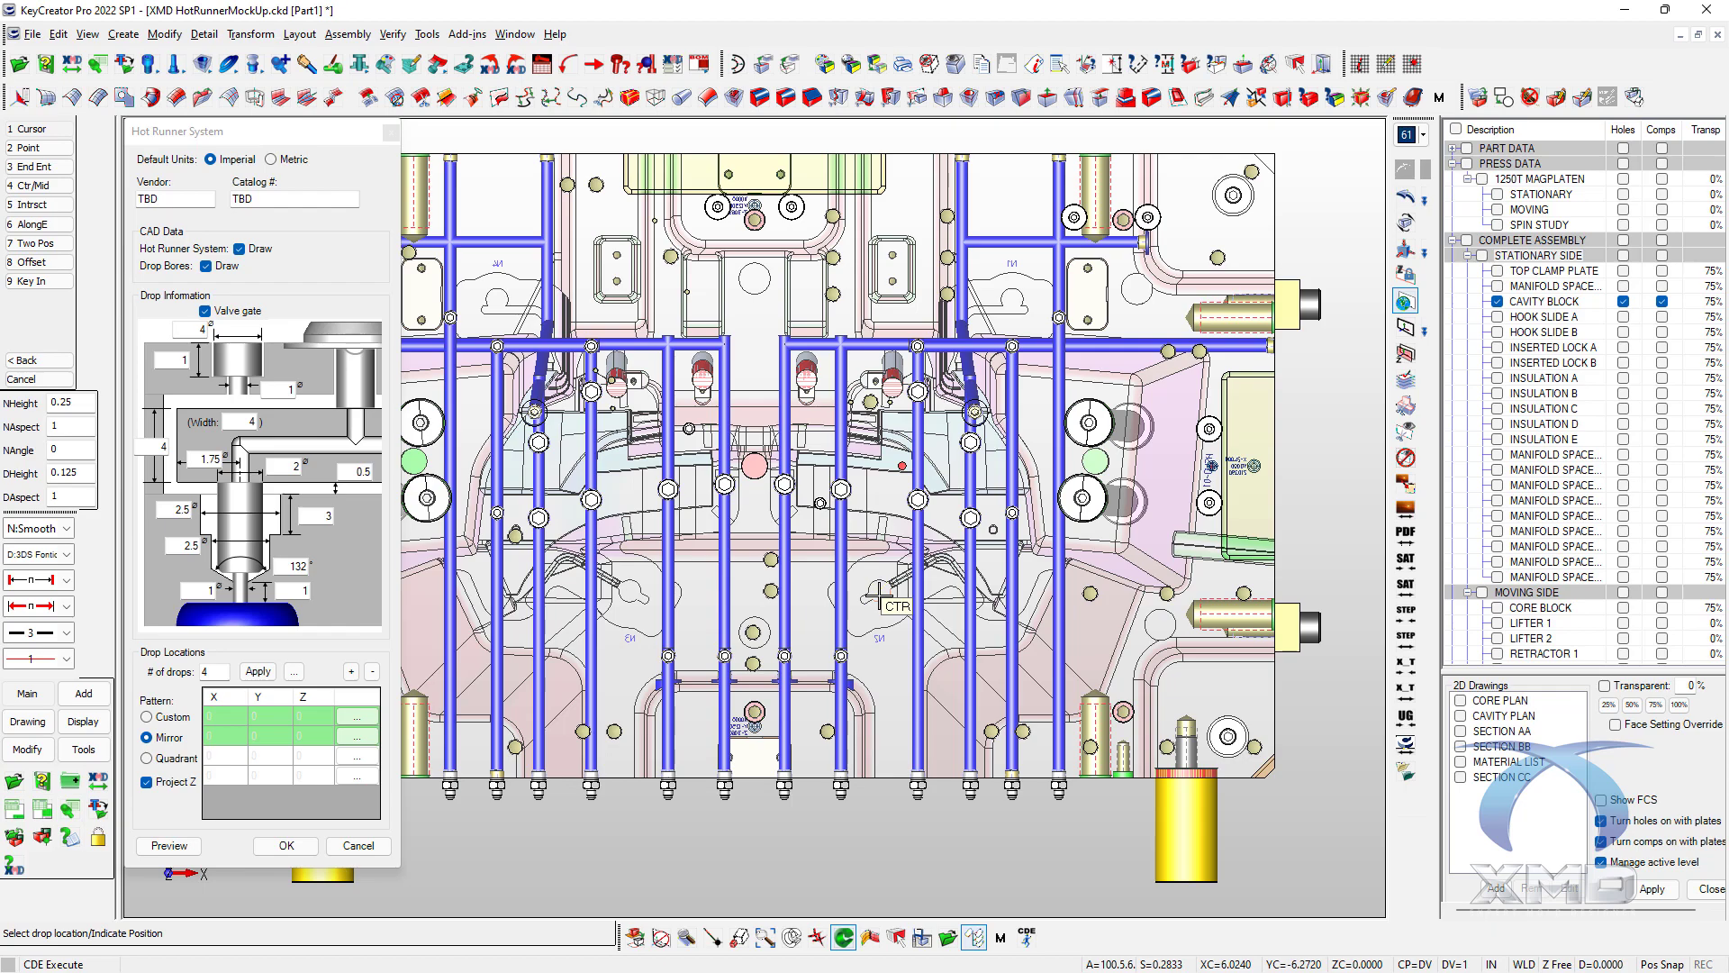
left_click(887, 660)
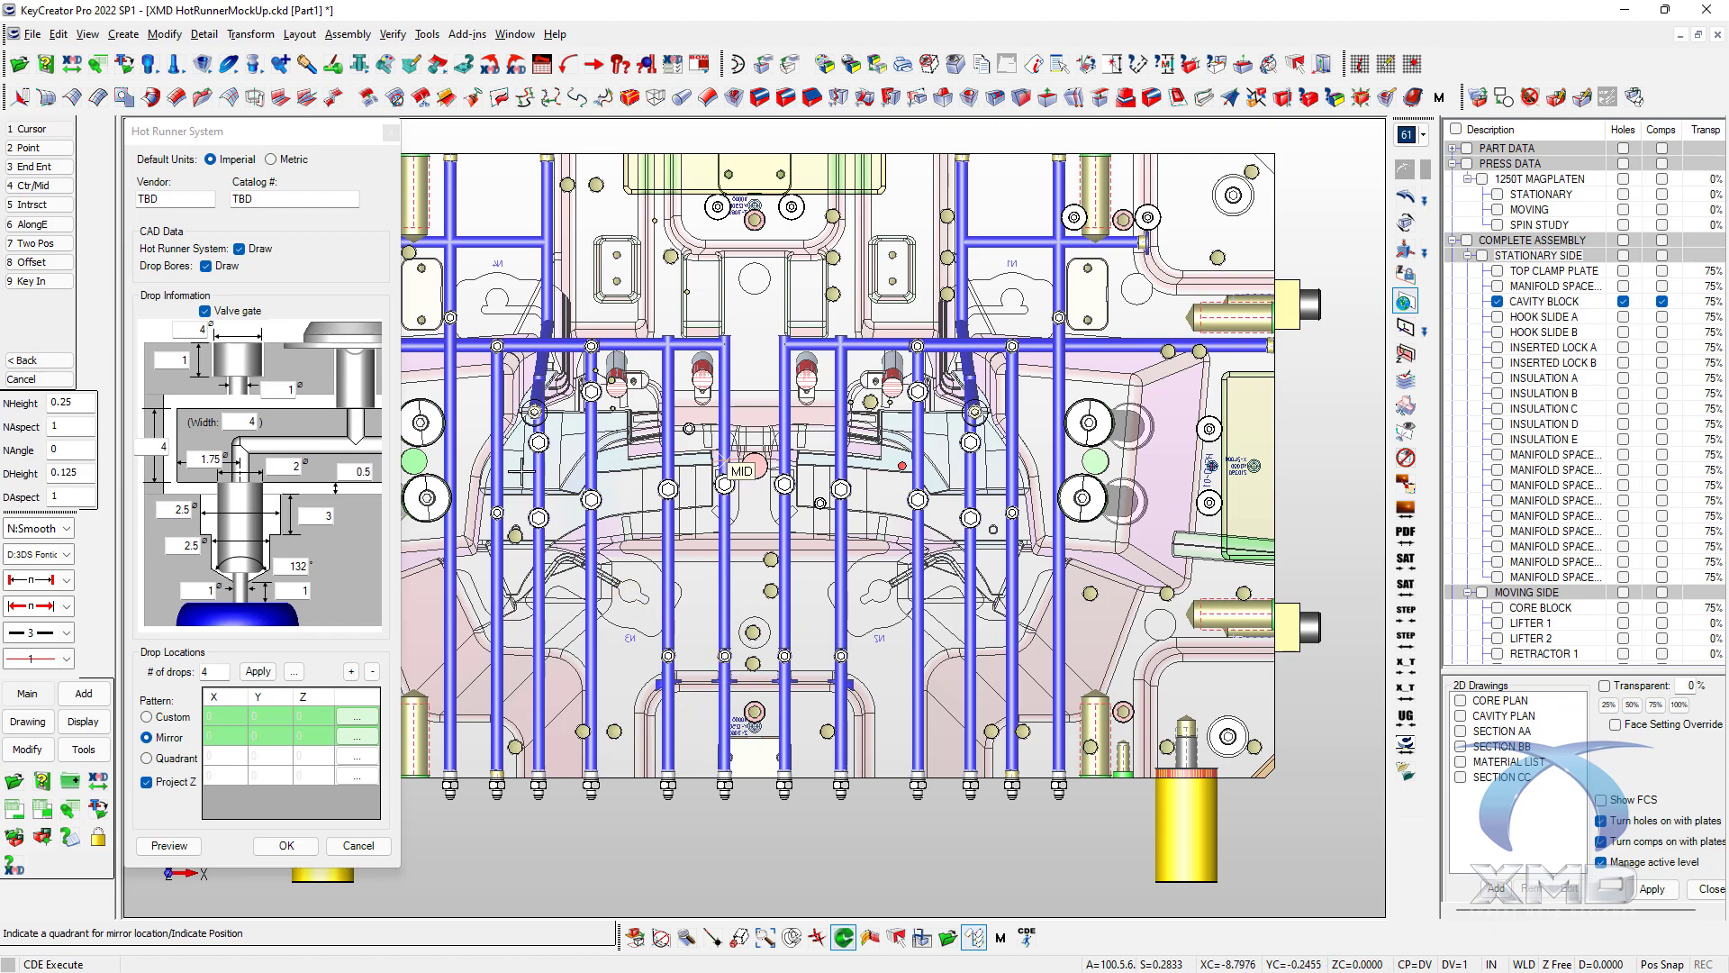
left_click(417, 652)
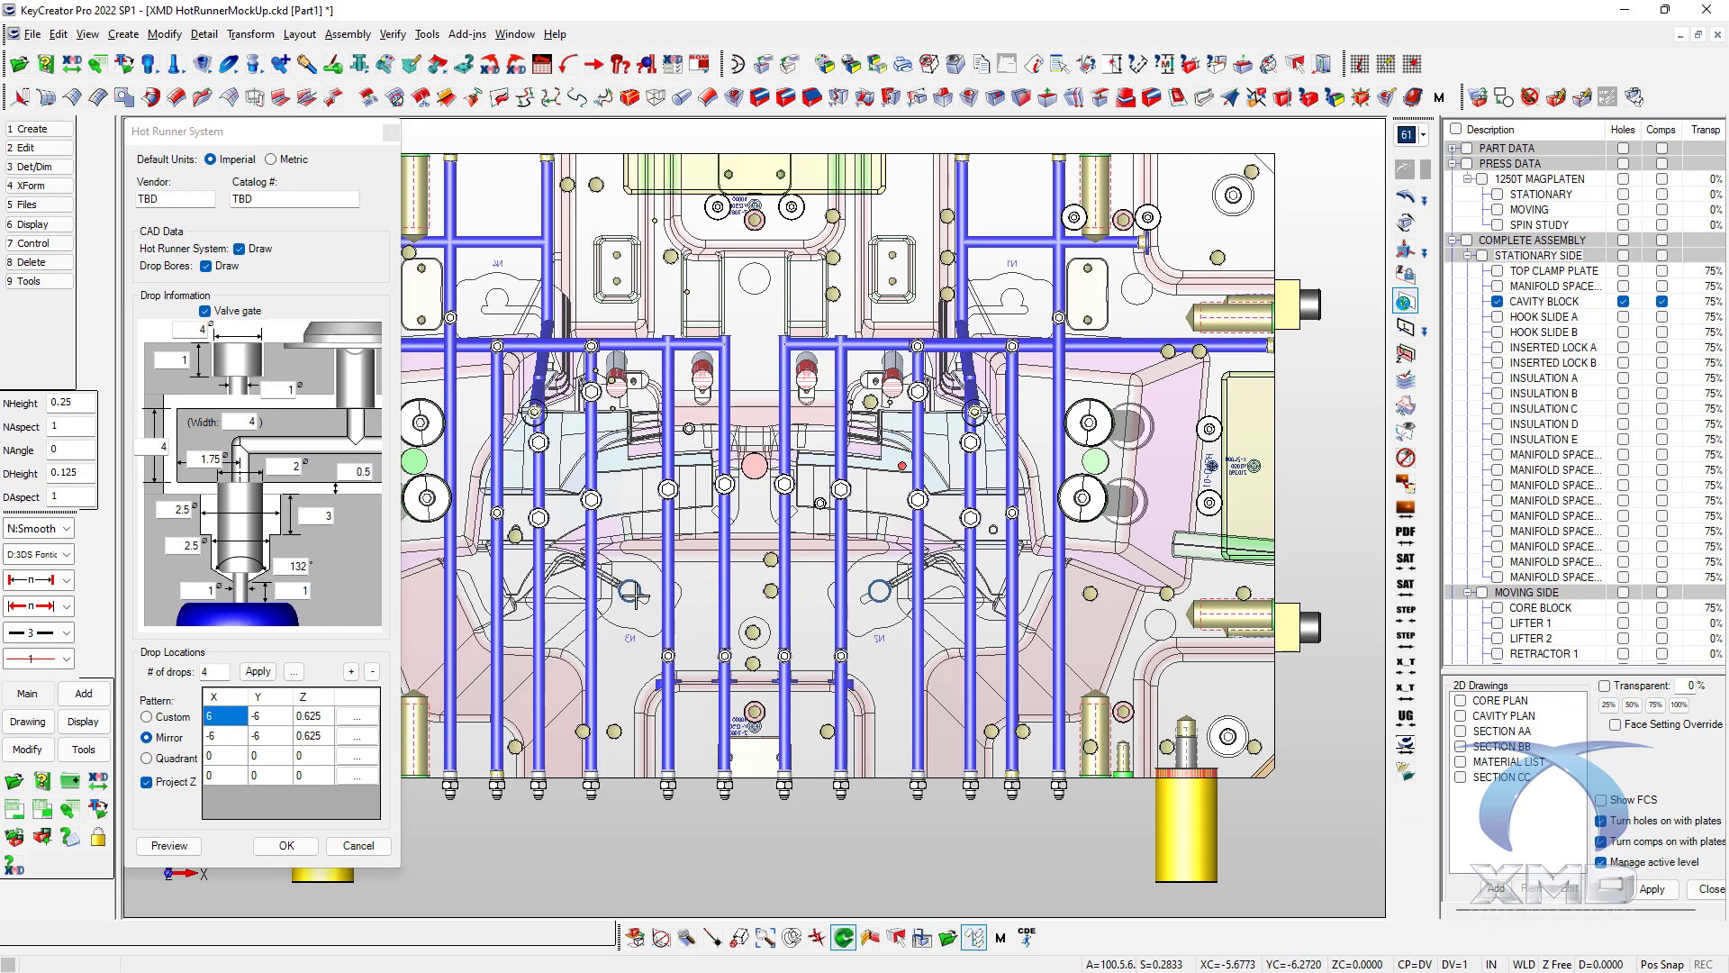
- Place the second mirrored drop pair at X ±12.375, Y 8, Z -10.375 and generate the hot runner system
left_click(355, 756)
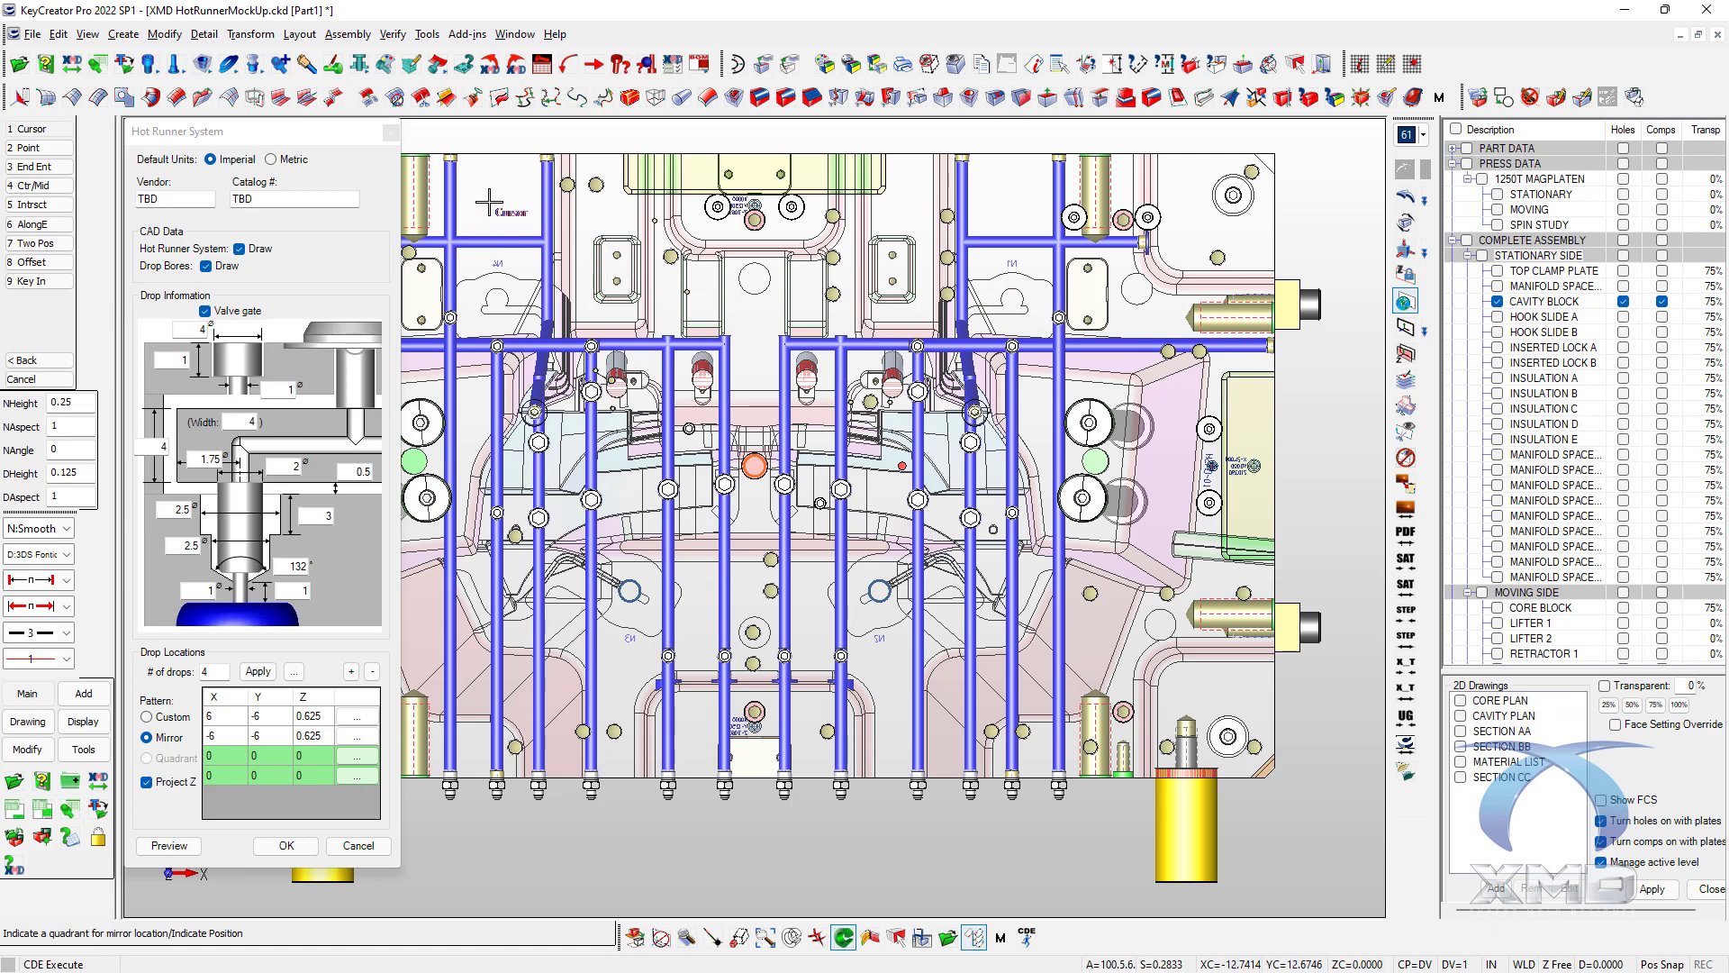
left_click(496, 299)
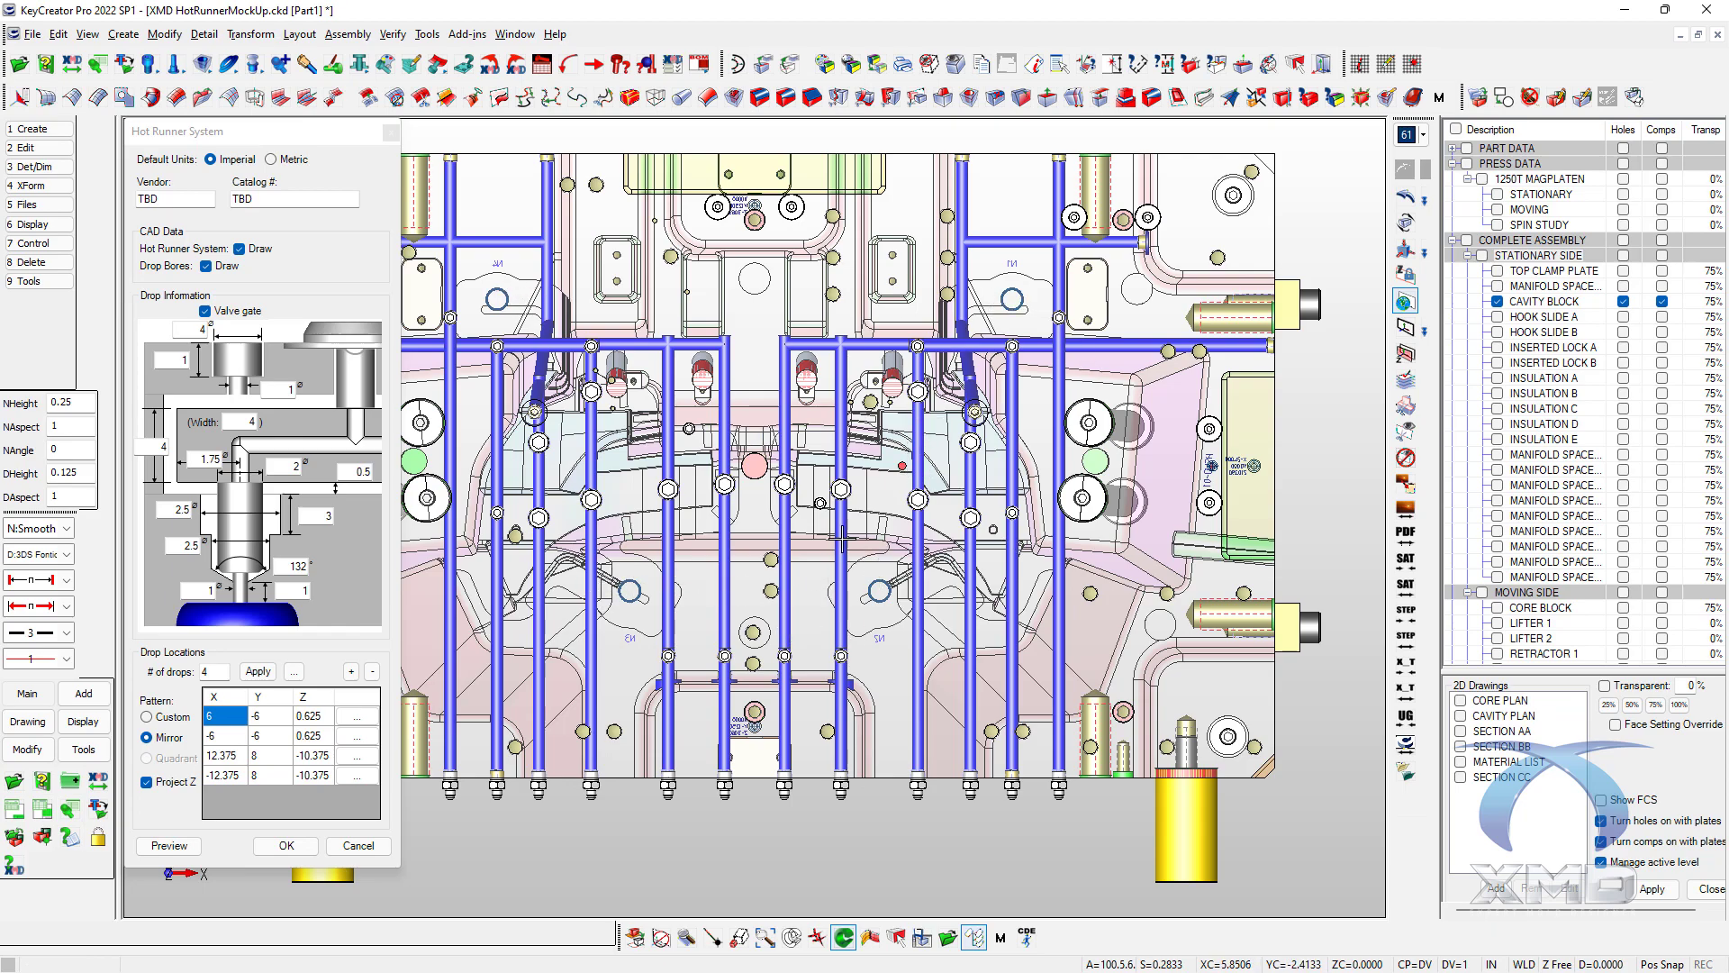
left_click(284, 846)
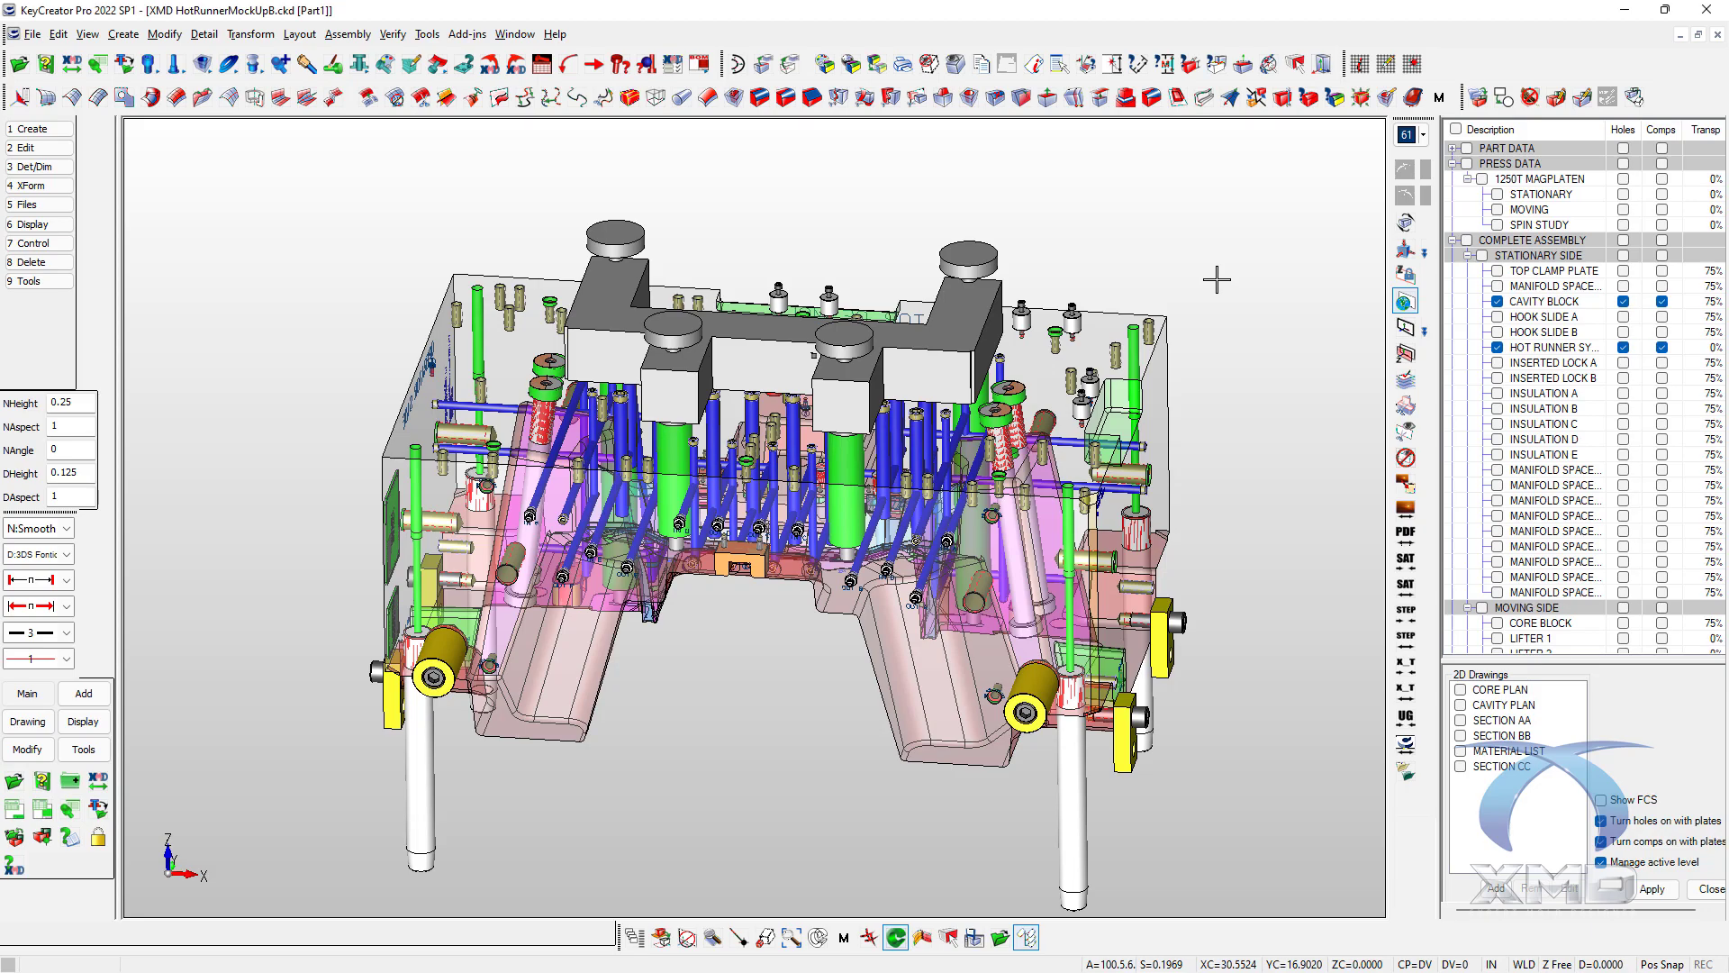
- Hide the cavity block and the hot runner system plate, and display the level tree
left_click(1497, 301)
left_click(1496, 331)
left_click(1497, 331)
left_click(1498, 346)
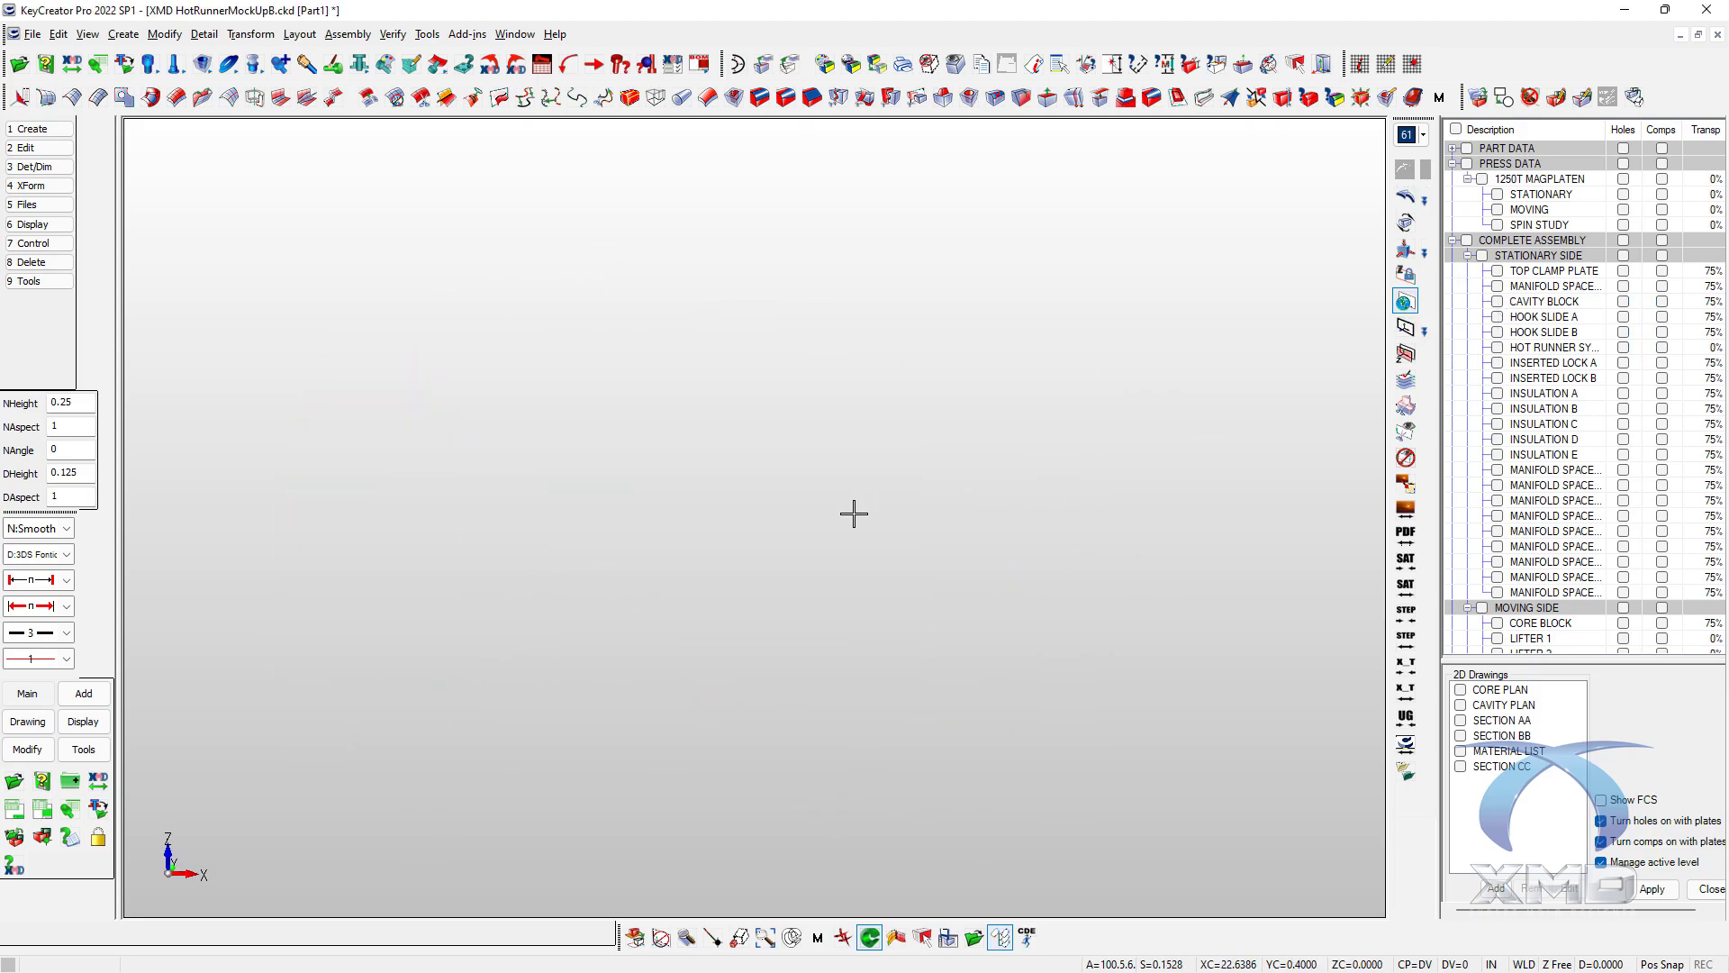
key("F8")
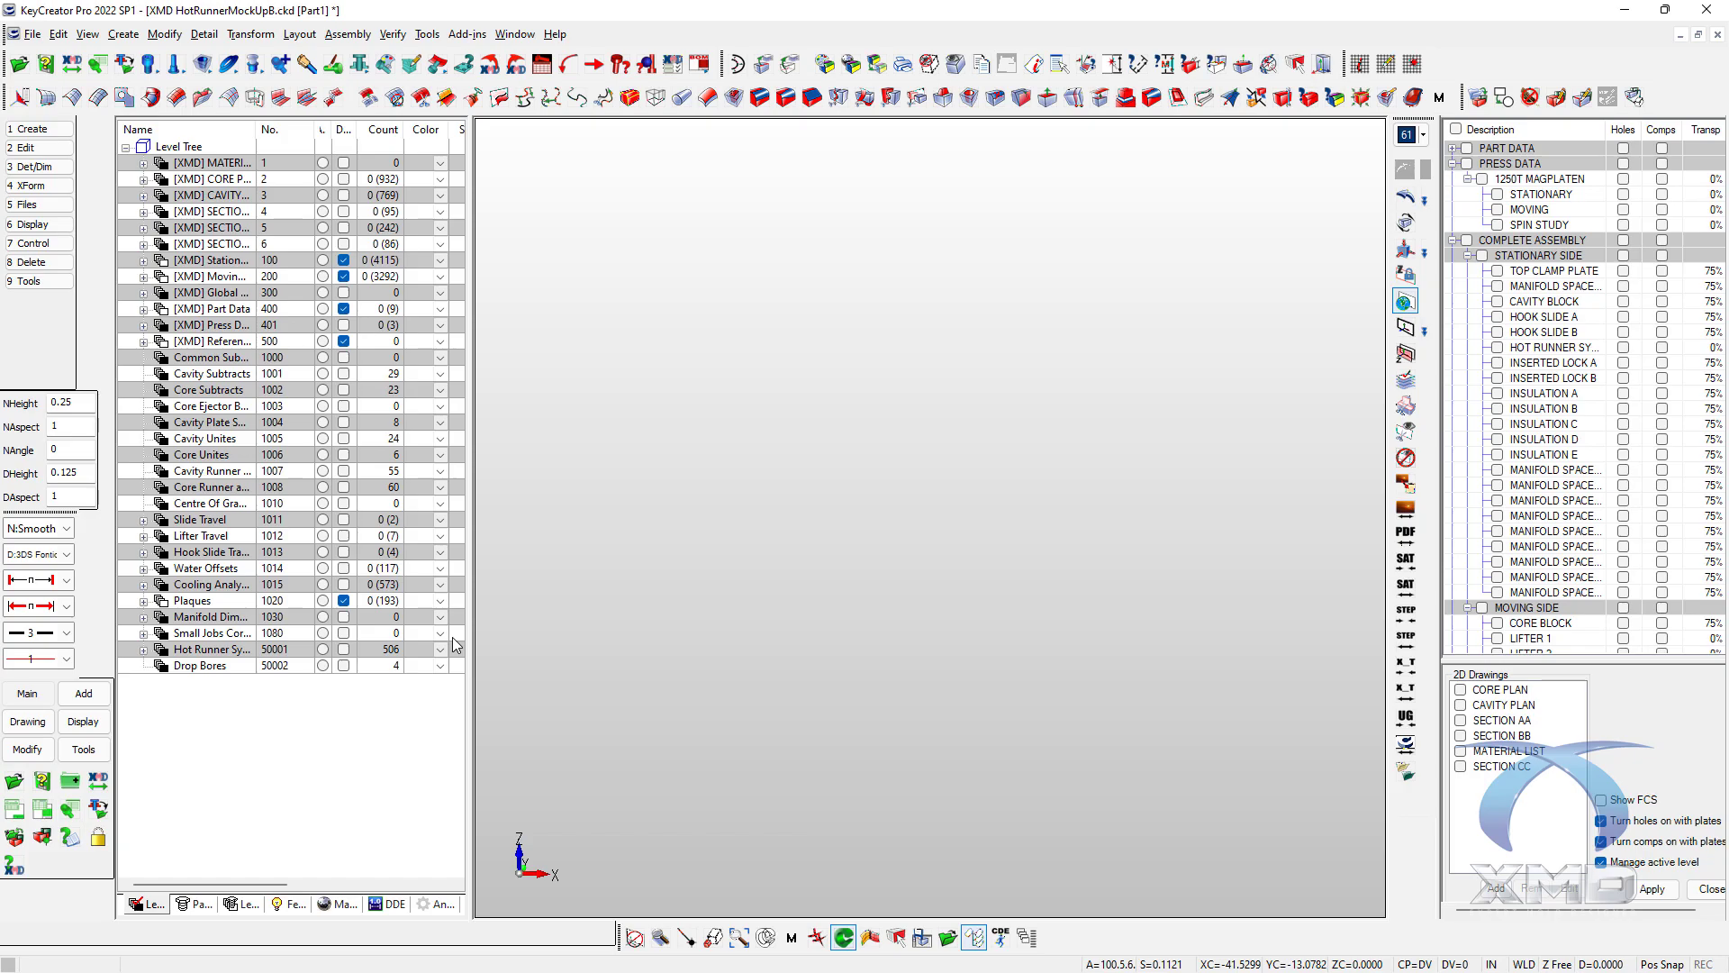
- Display the detailed hot runner on level 50001, add the drop bores on level 50002, and isolate the bores for inspection
left_click(322, 648)
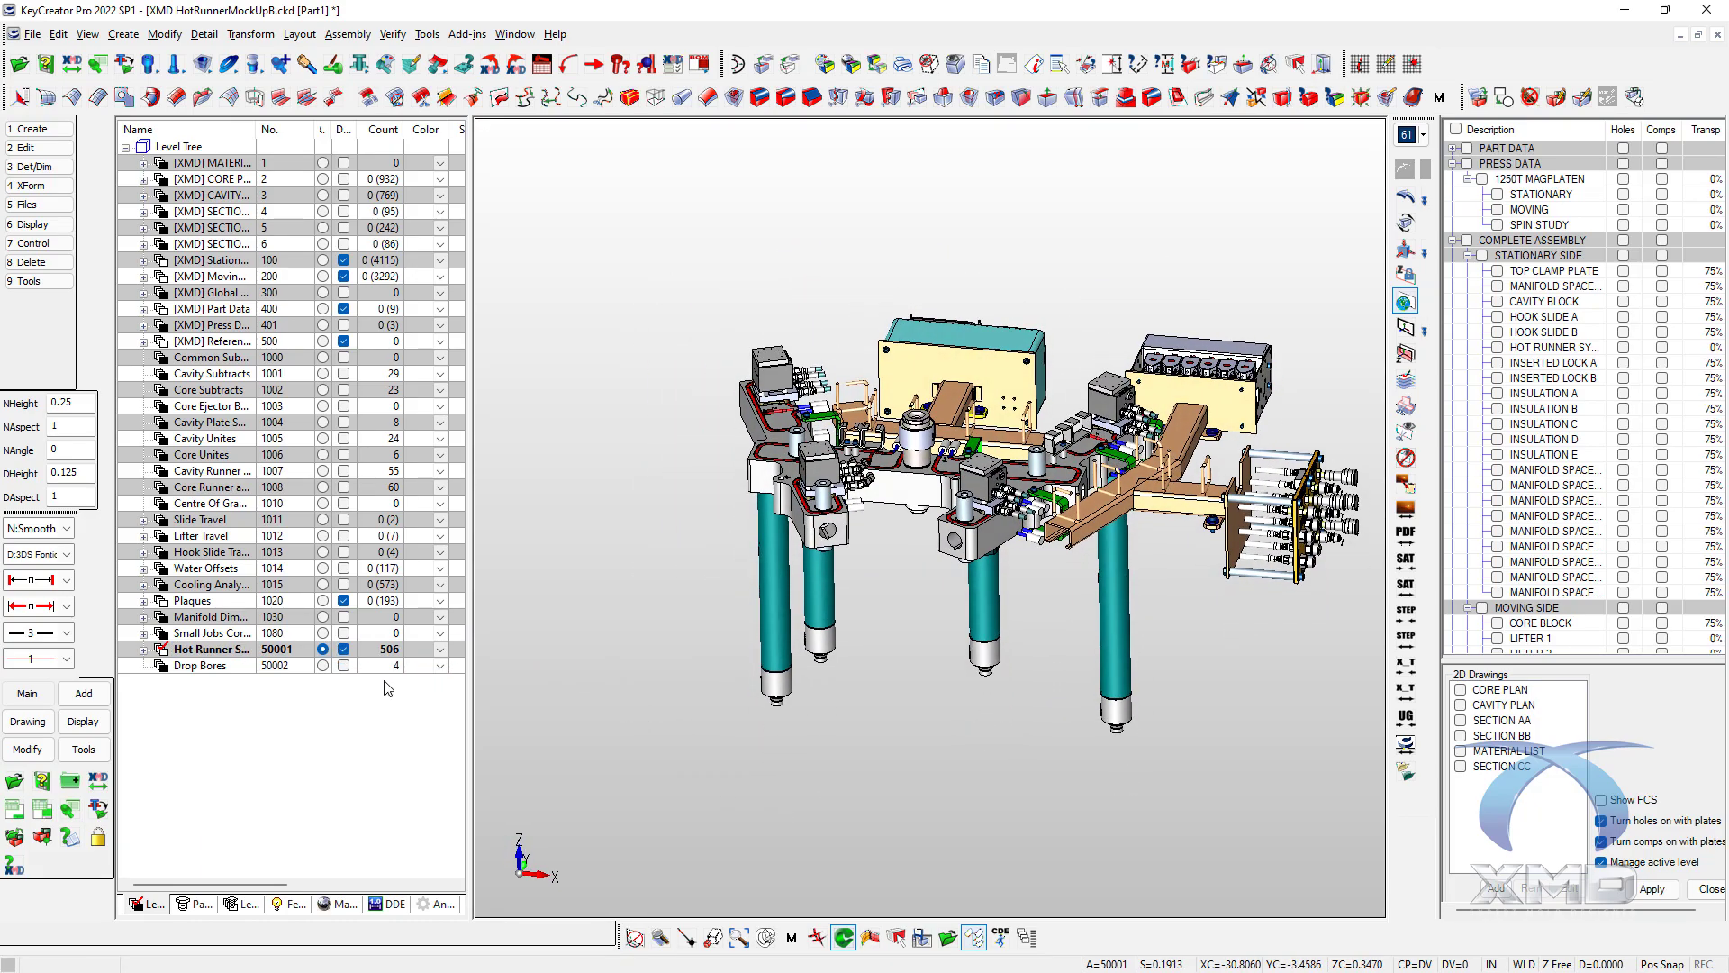
left_click(341, 667)
left_click(343, 666)
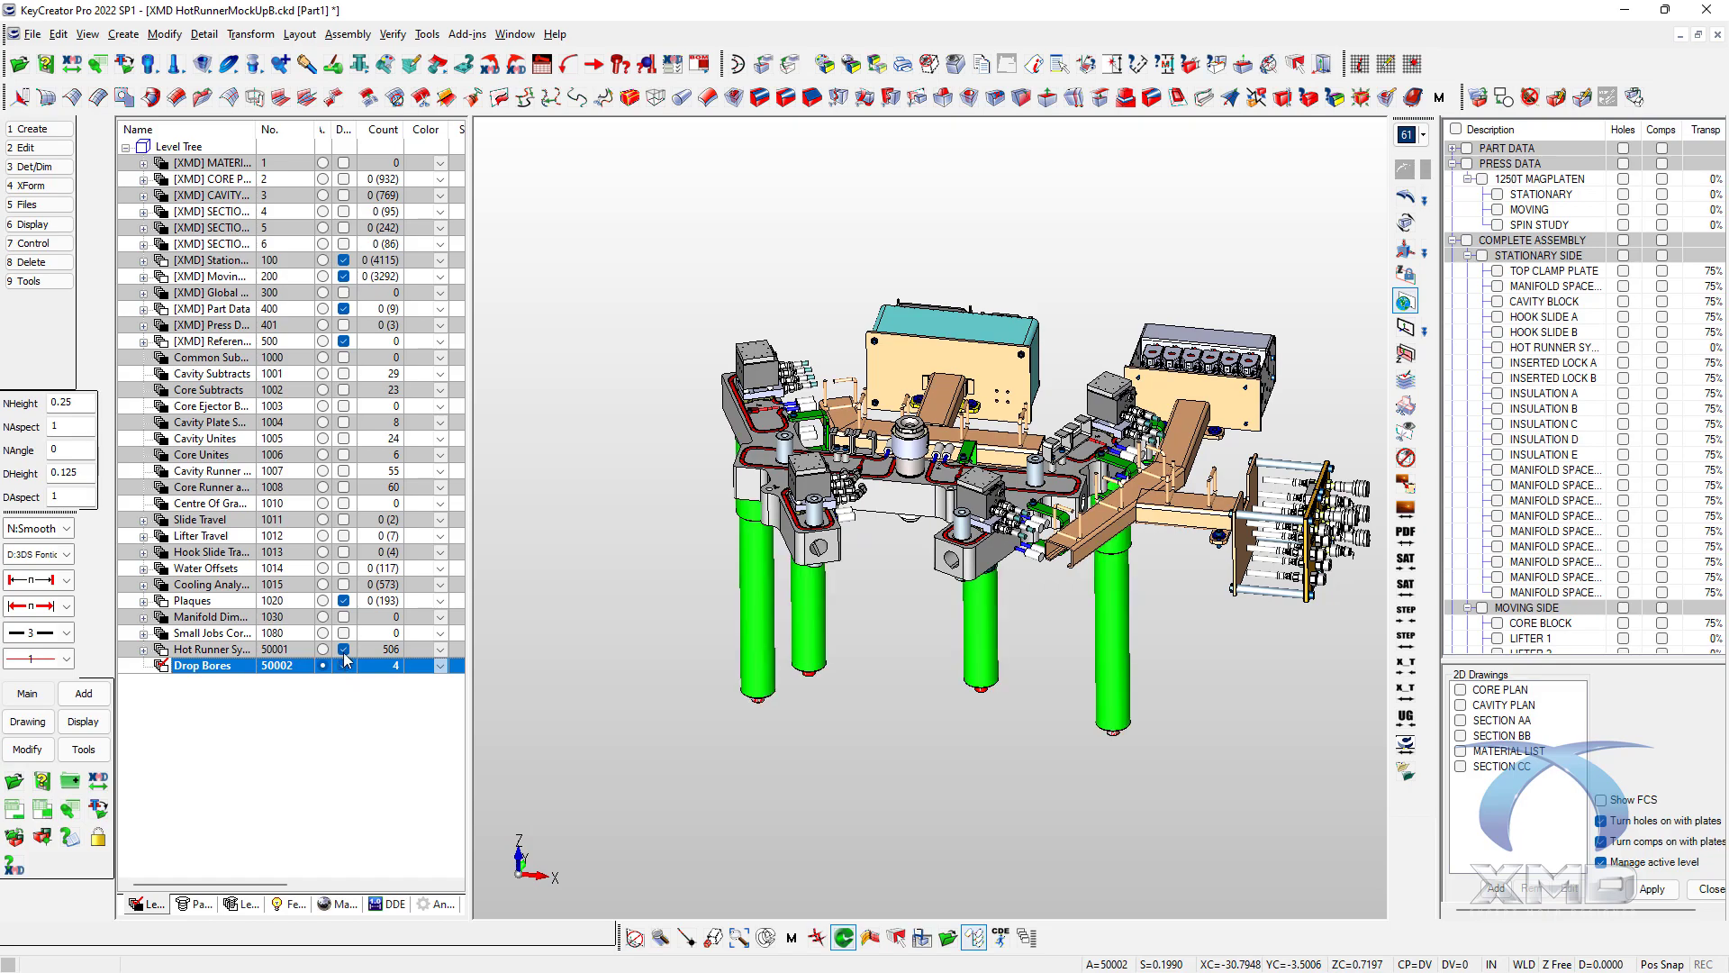
left_click(343, 649)
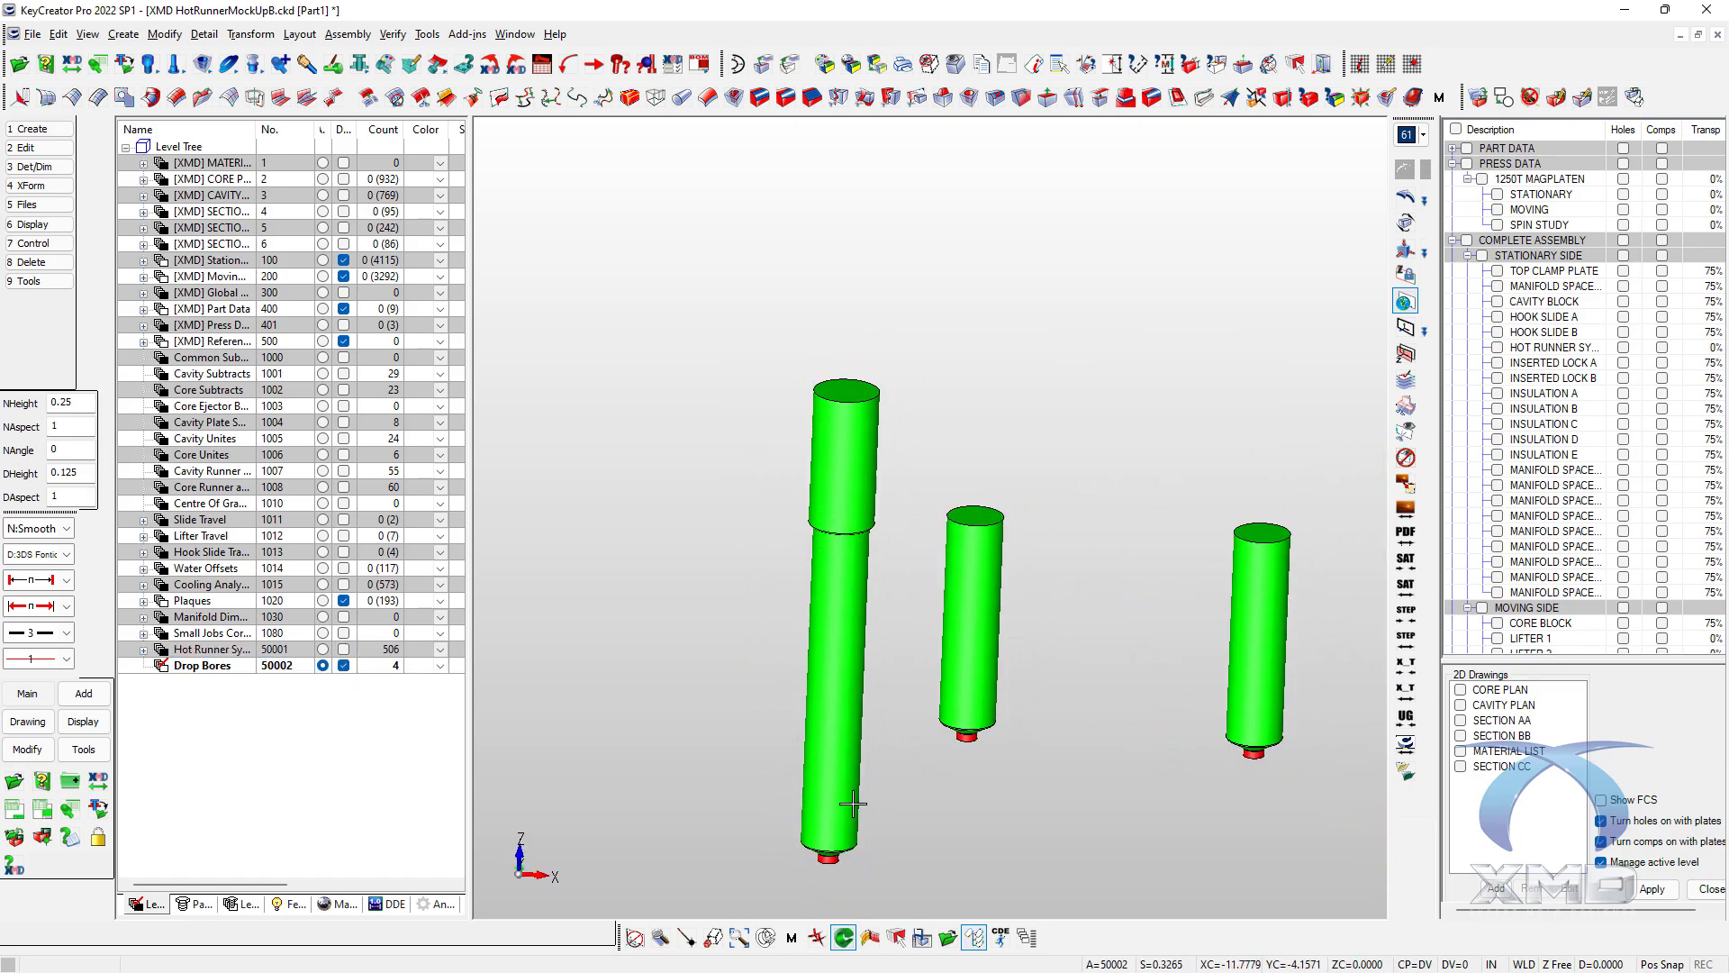
scroll(978, 646, "up", 2)
scroll(973, 622, "down", 3)
middle_click_drag(964, 738, 627, 701)
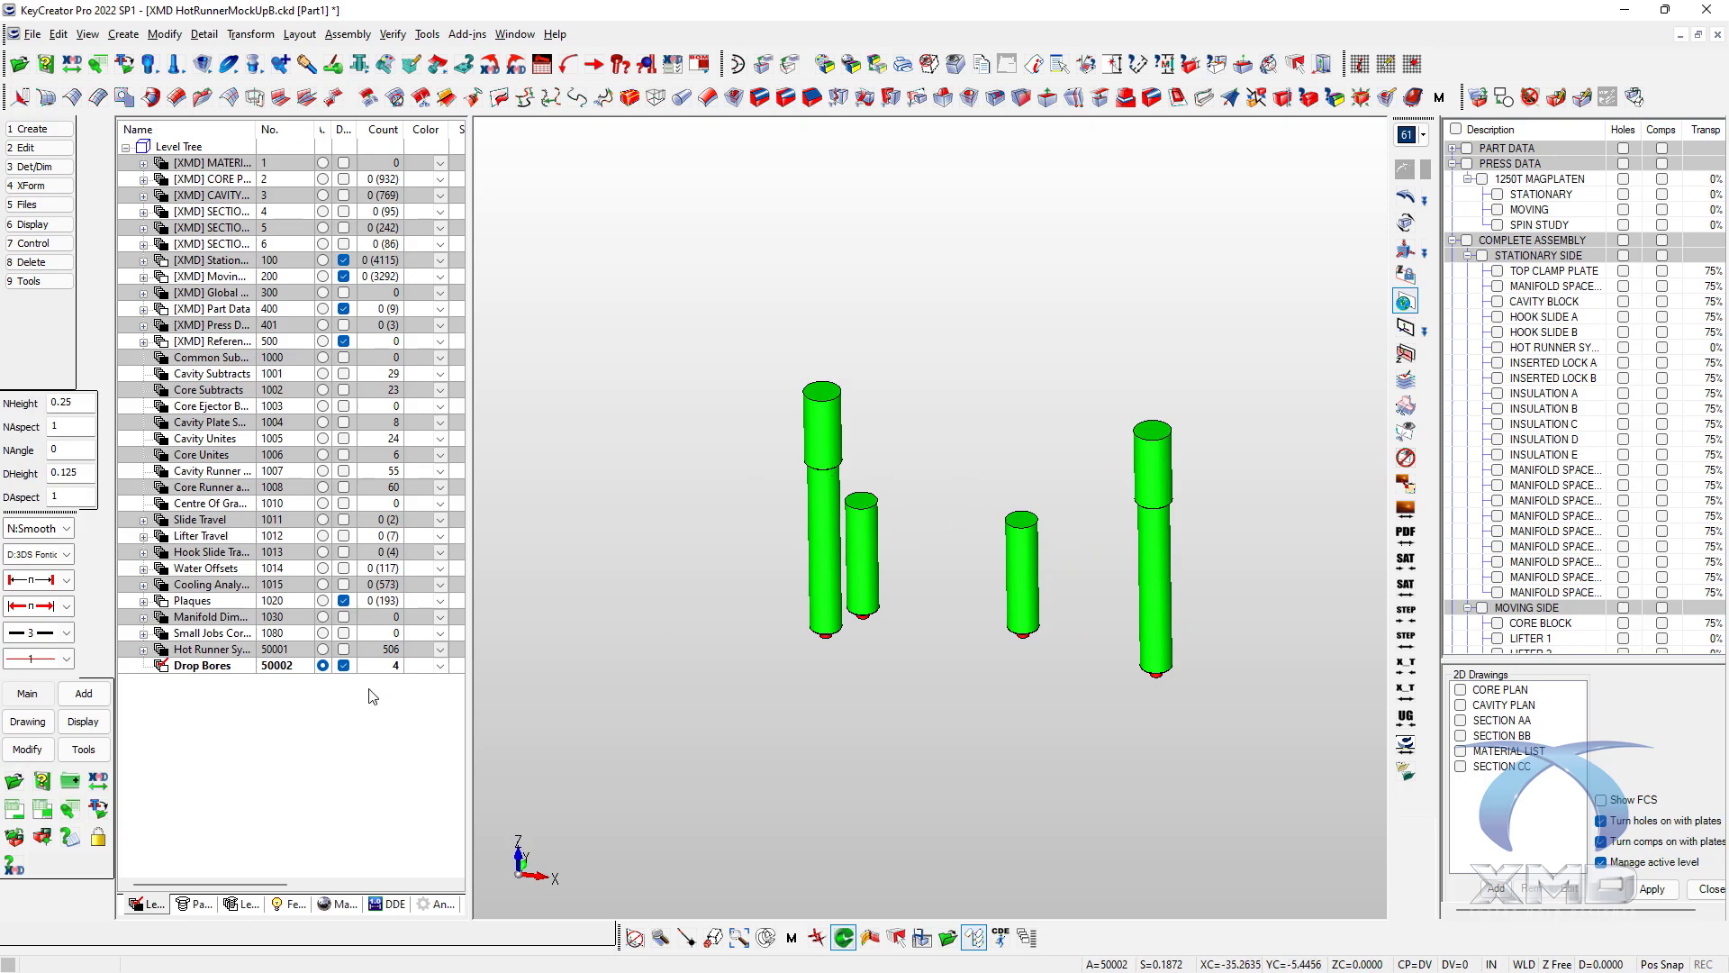
- Hide the Drop Bores level and show the hot runner system plate together with the cavity block
left_click(343, 667)
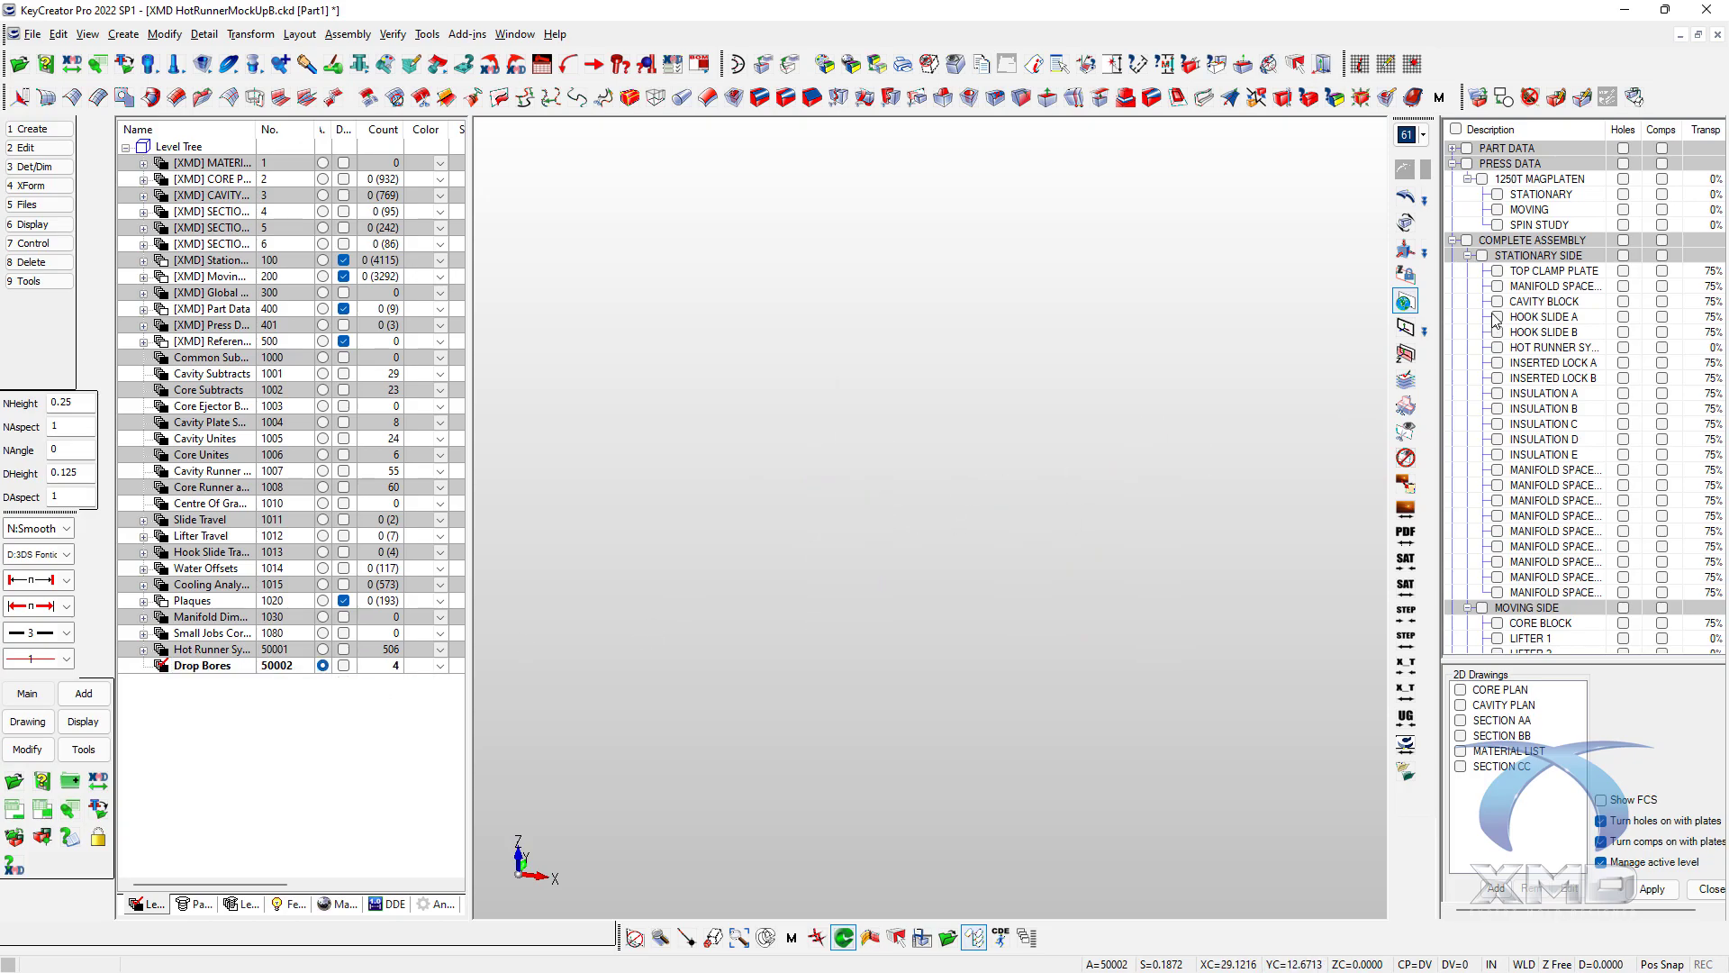
left_click(1498, 347)
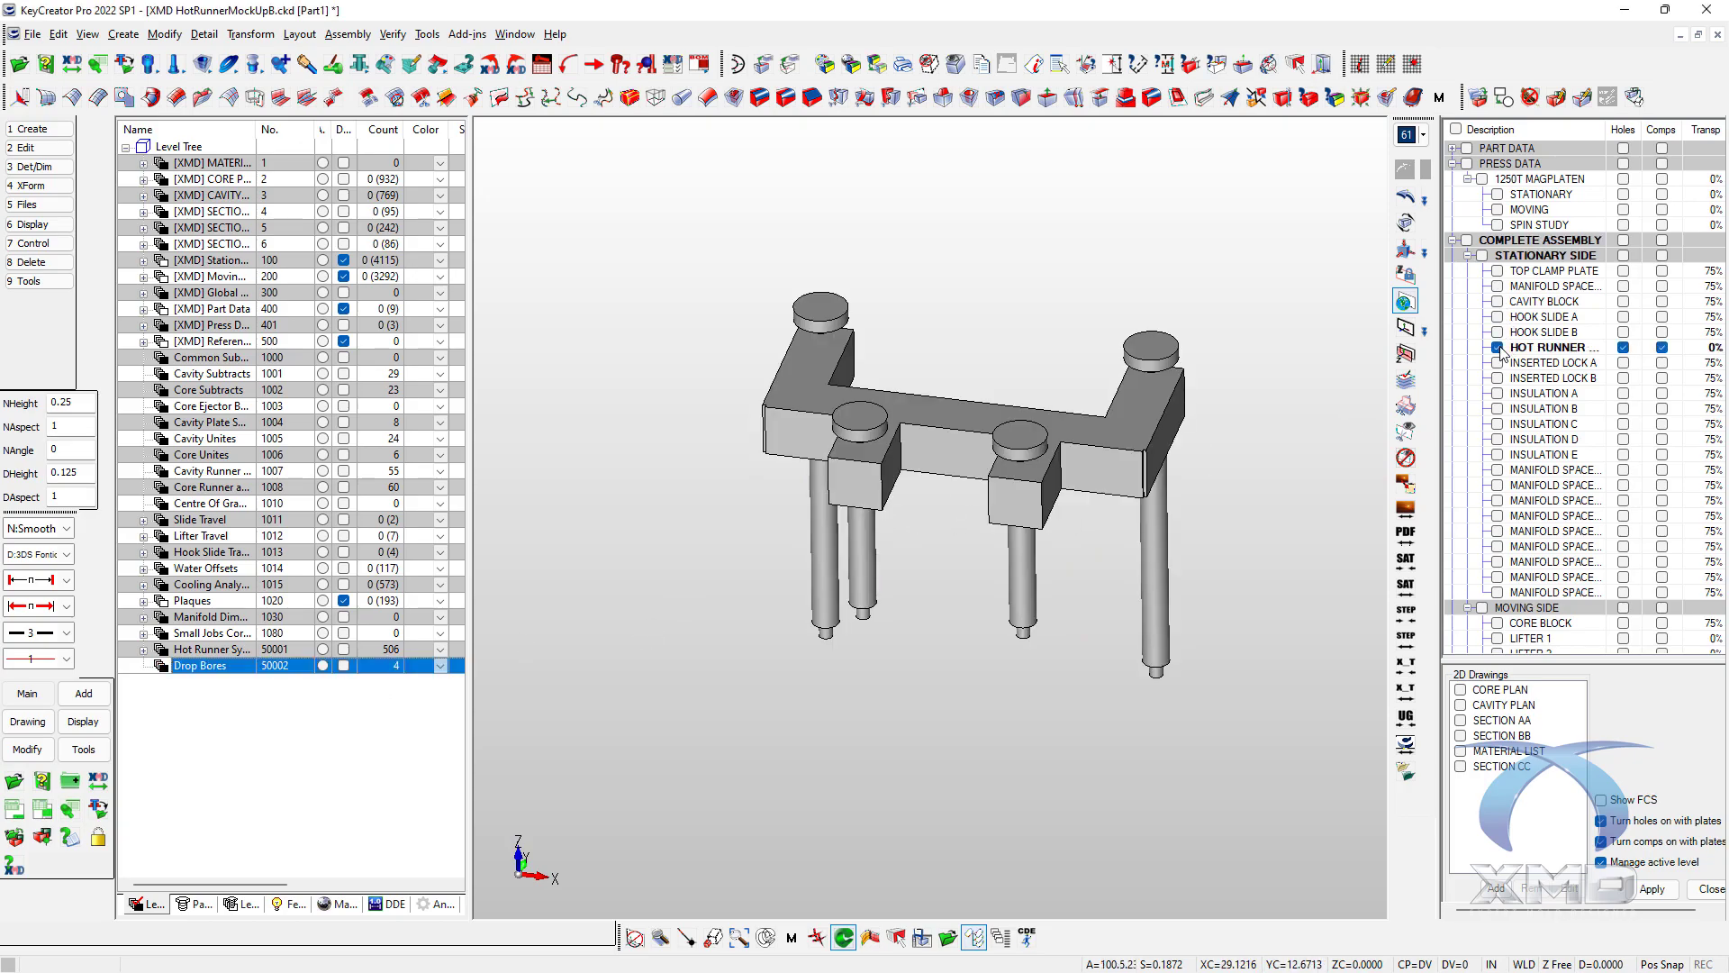
left_click(1498, 302)
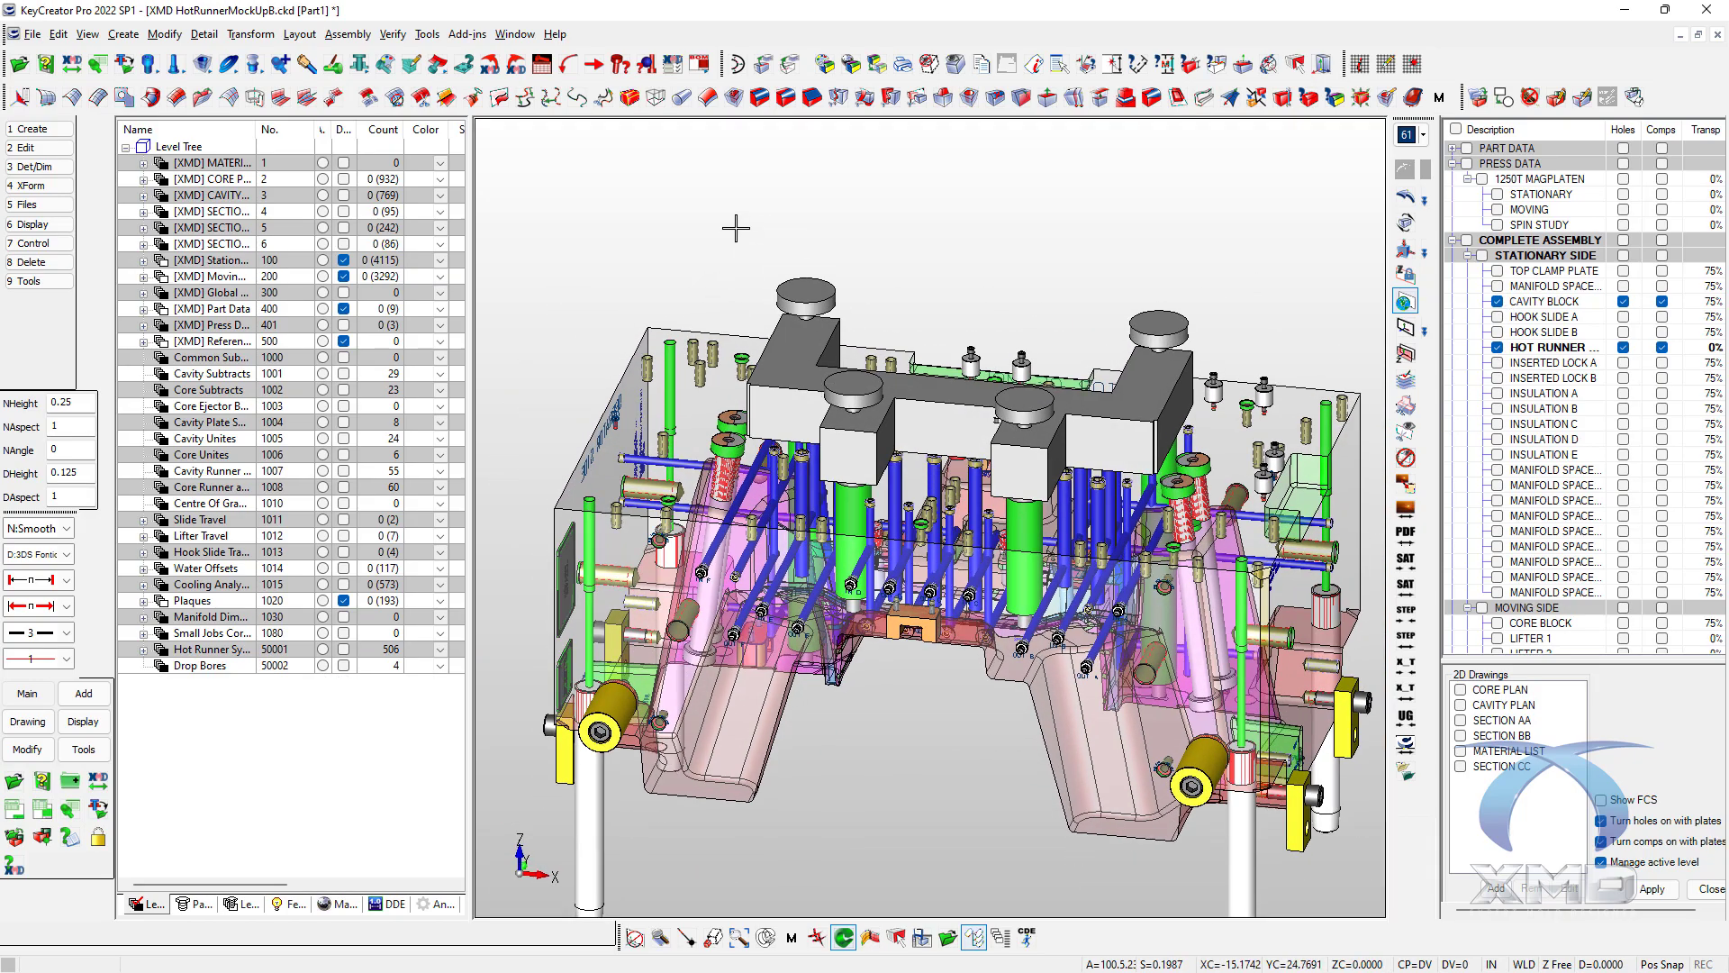
- Modify the hot runner system with drop bore drawing turned off, vendor ACME and catalog number 125412546, and regenerate it
right_click(1534, 351)
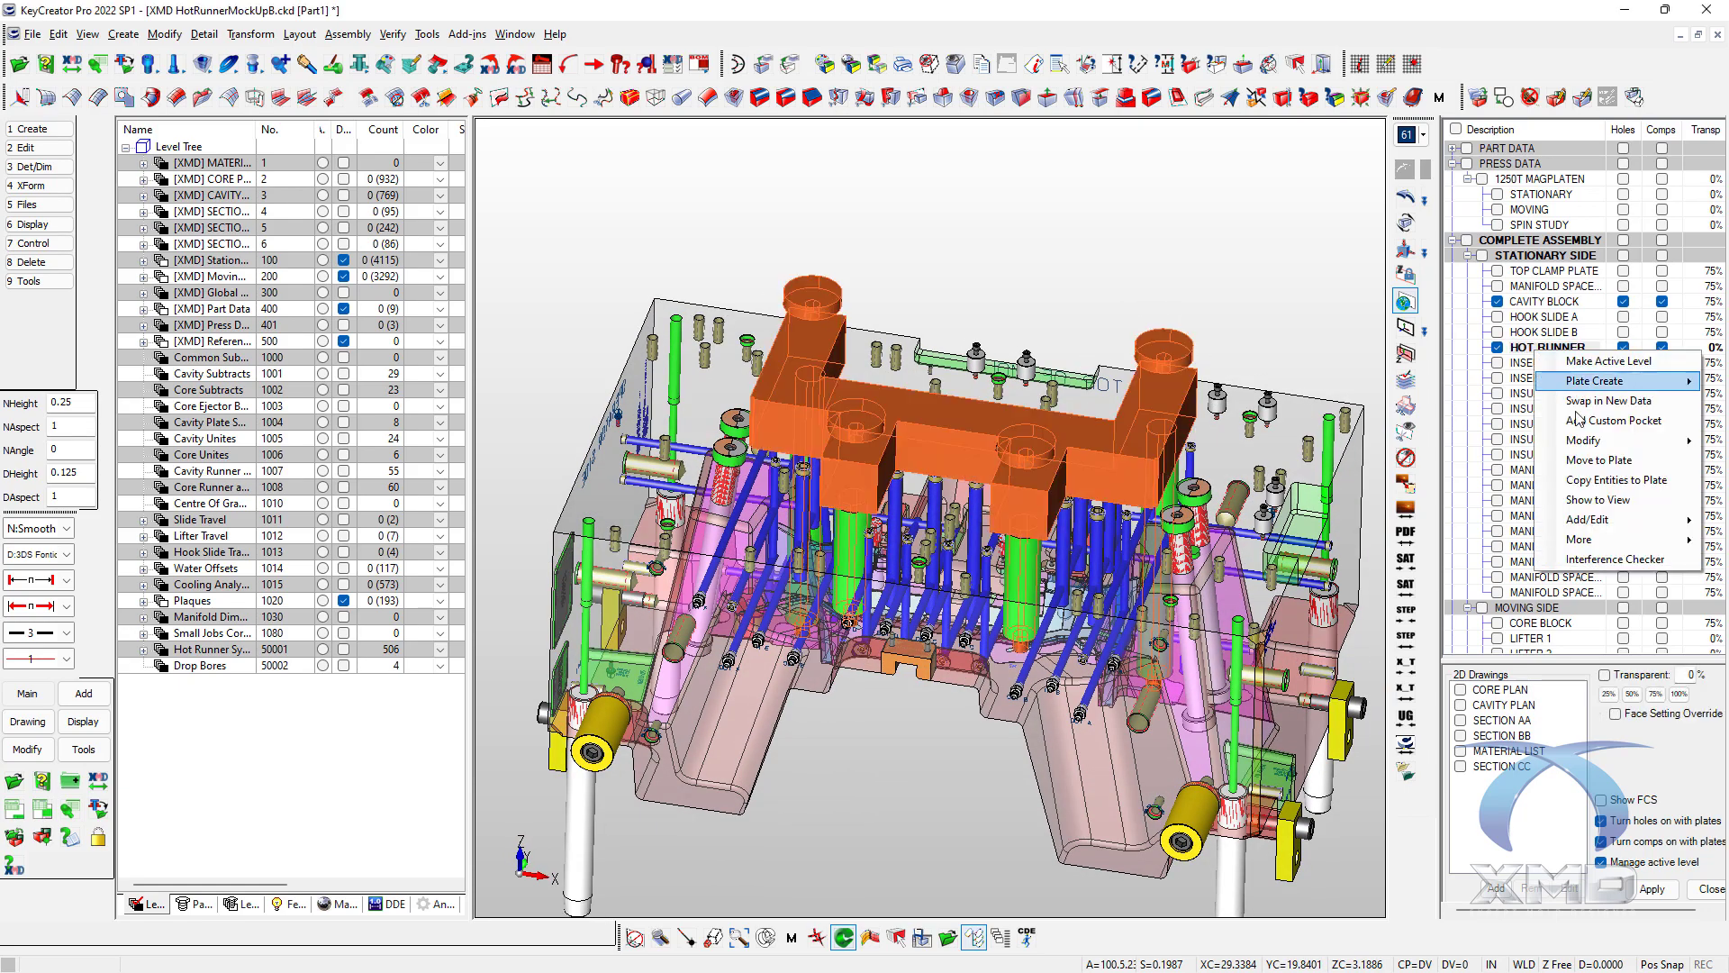
key("Escape")
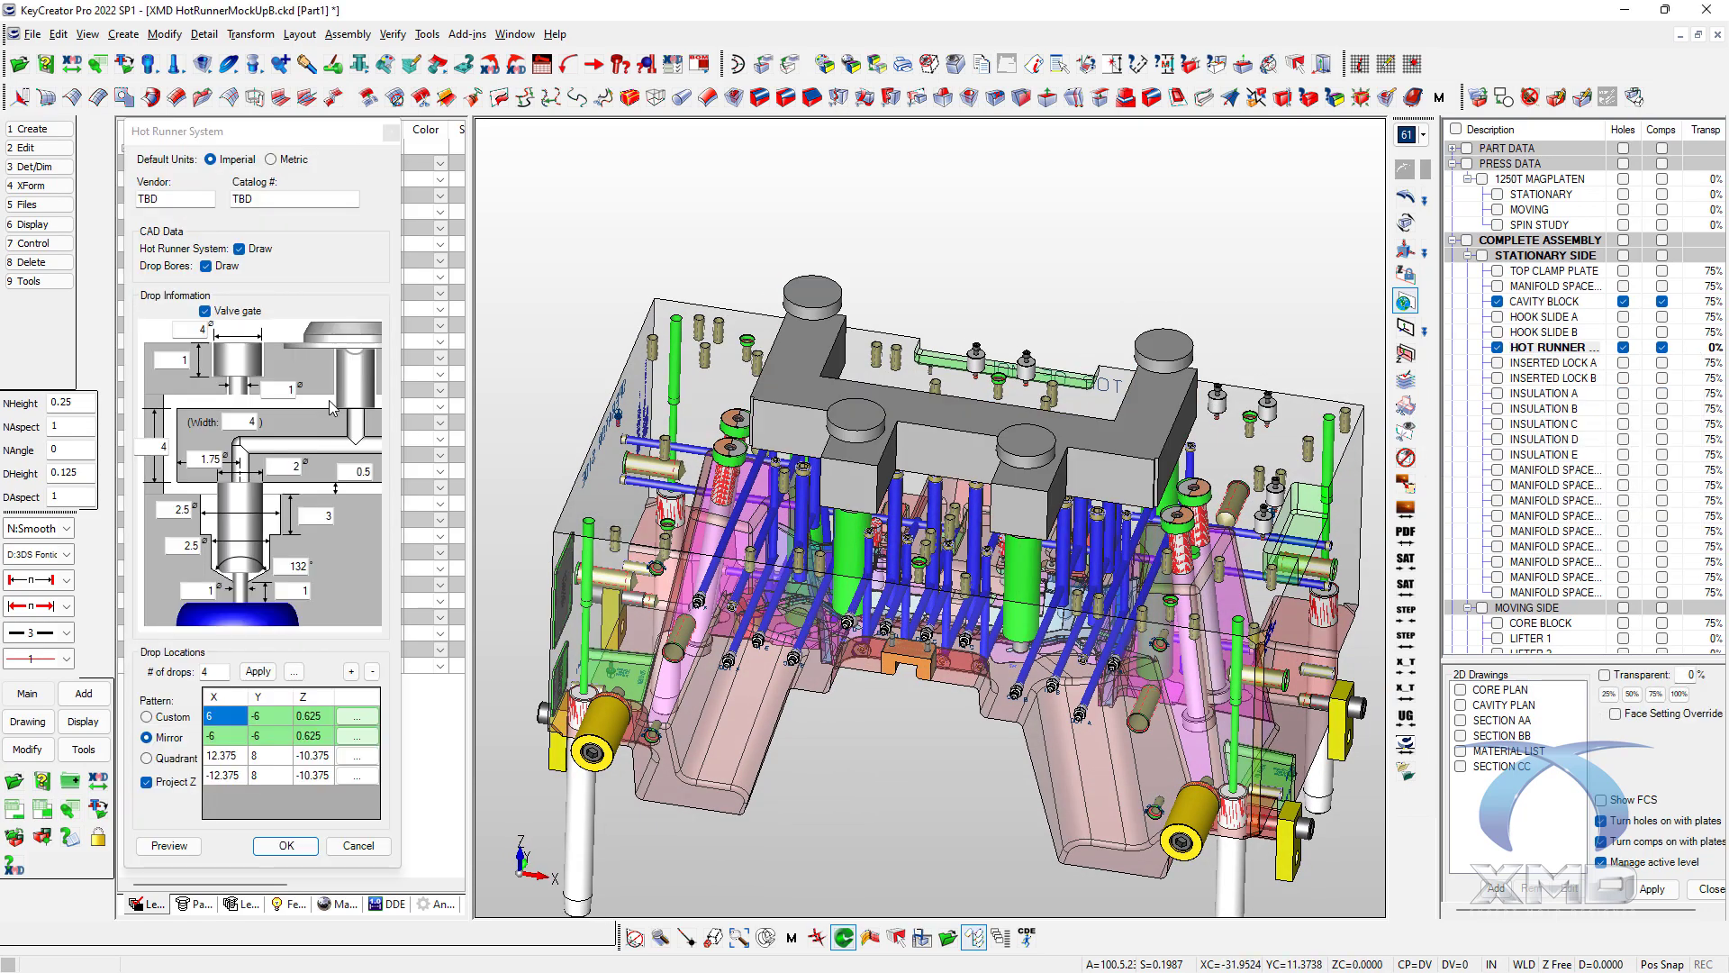
left_click(206, 266)
left_click_drag(159, 199, 117, 198)
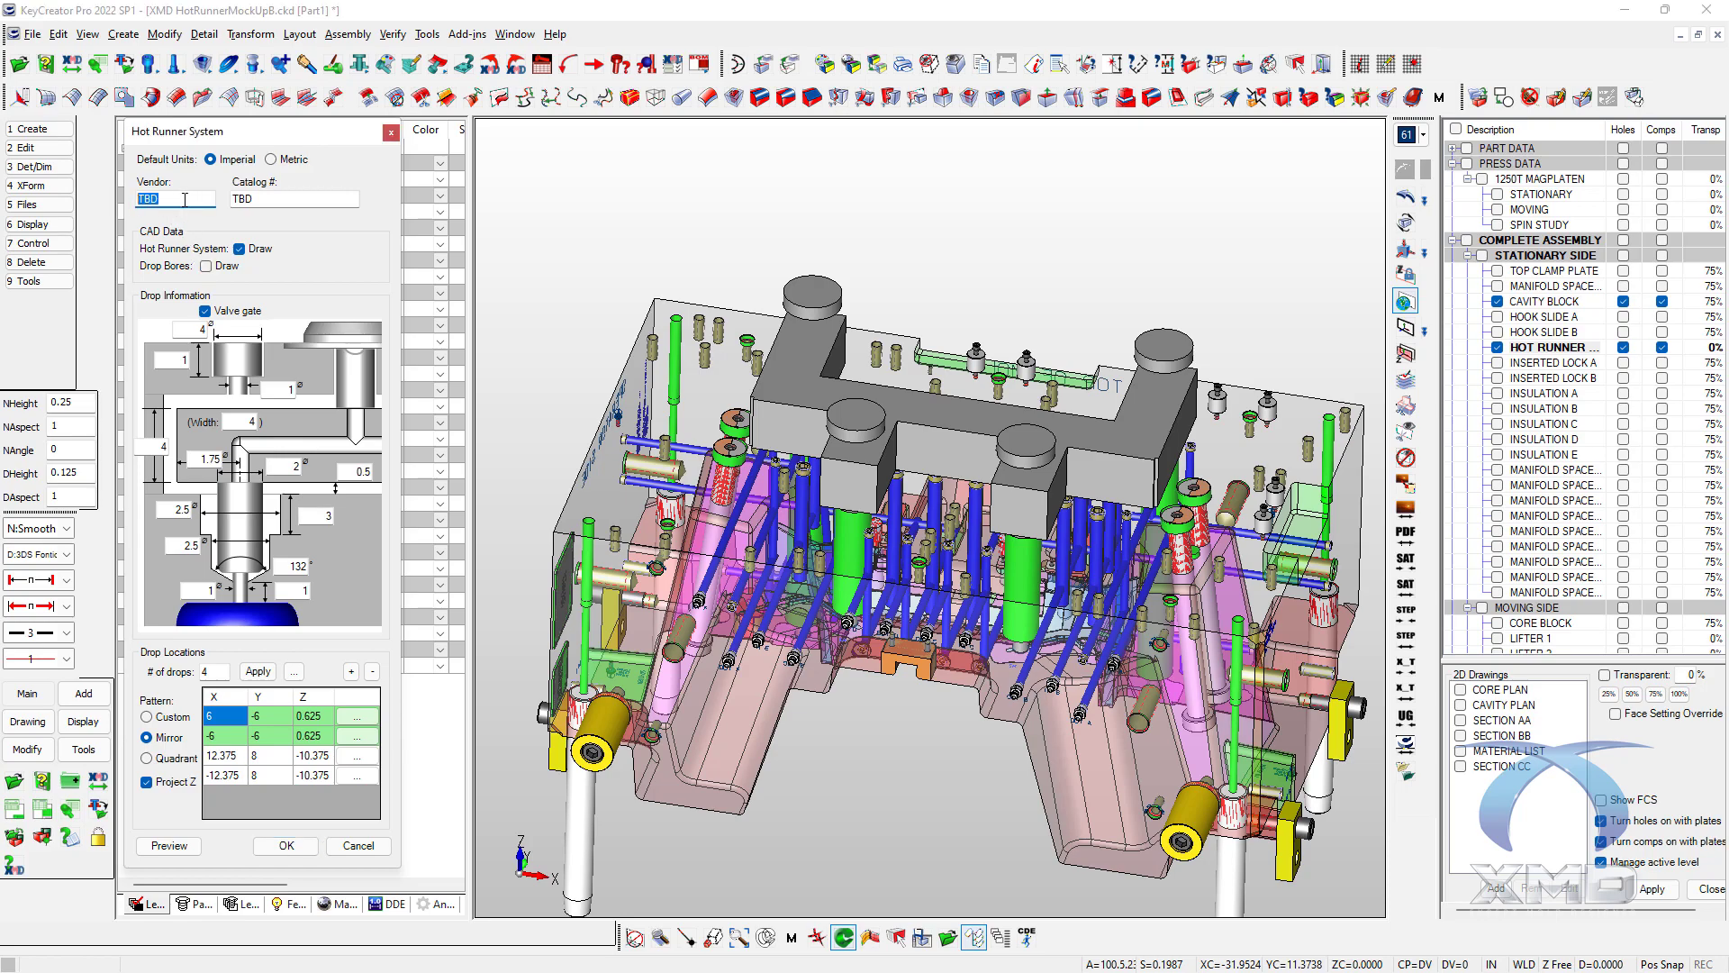
type("ACME")
double_click(268, 201)
type("125412546")
left_click(285, 846)
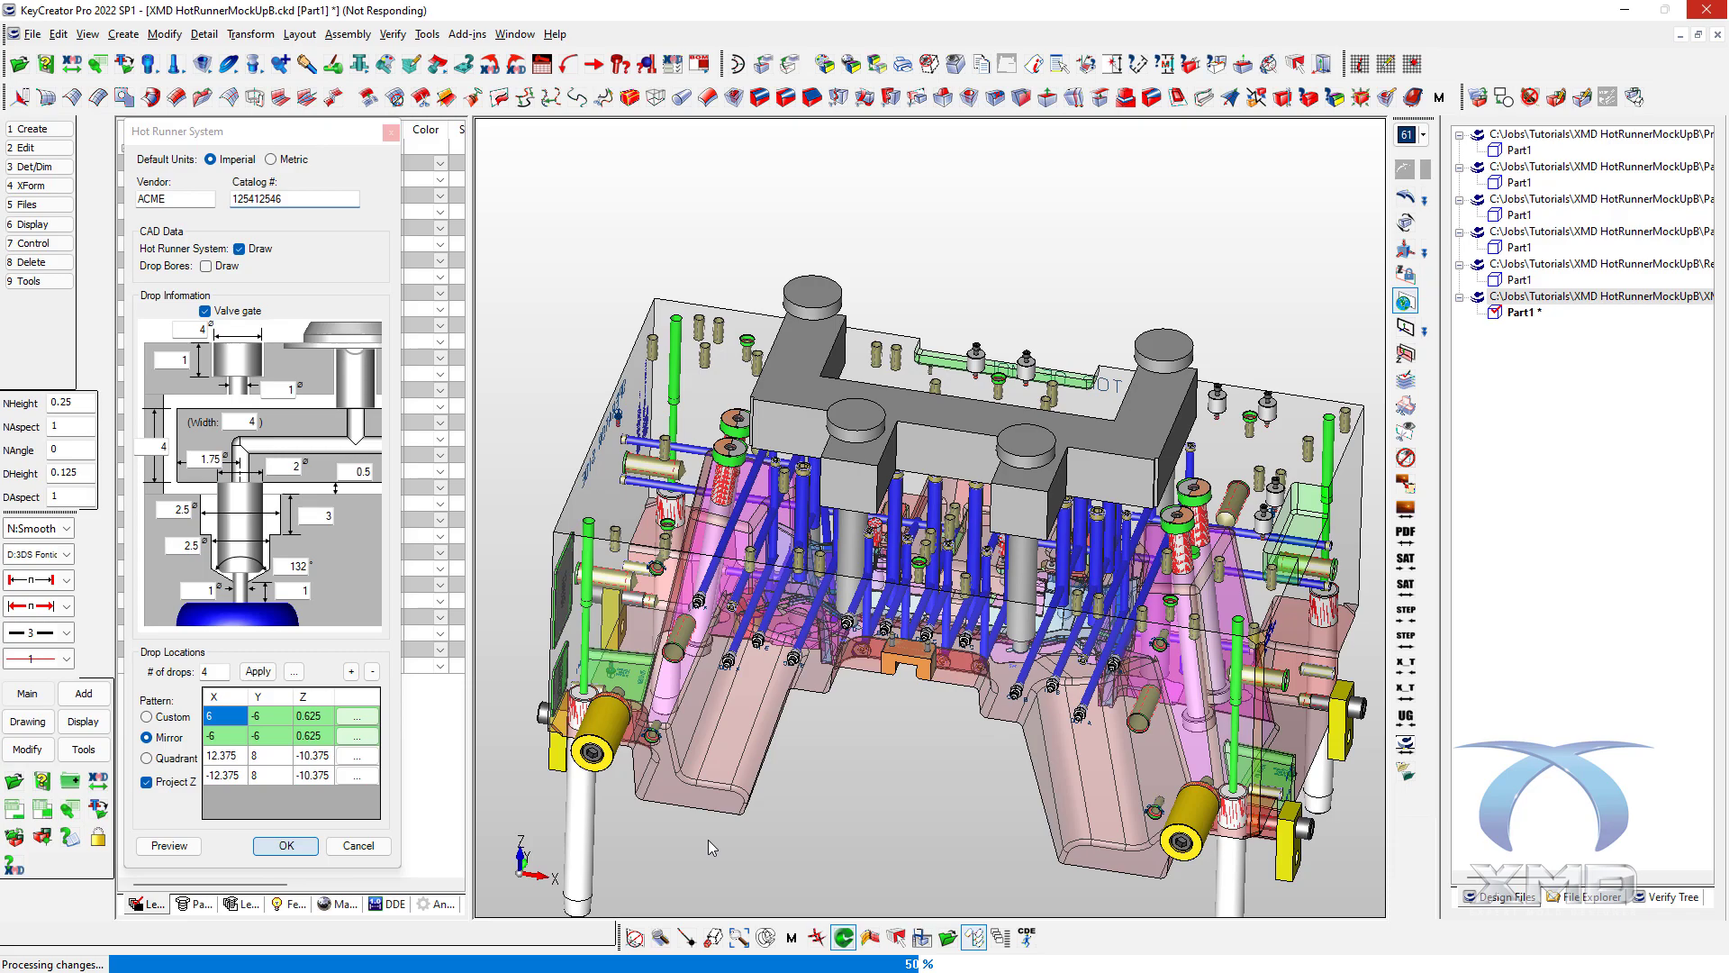
- Hide the cavity block and overlay the detailed hot runner on level 50001 with the simplified hot runner plate for comparison
middle_click_drag(708, 839, 950, 731)
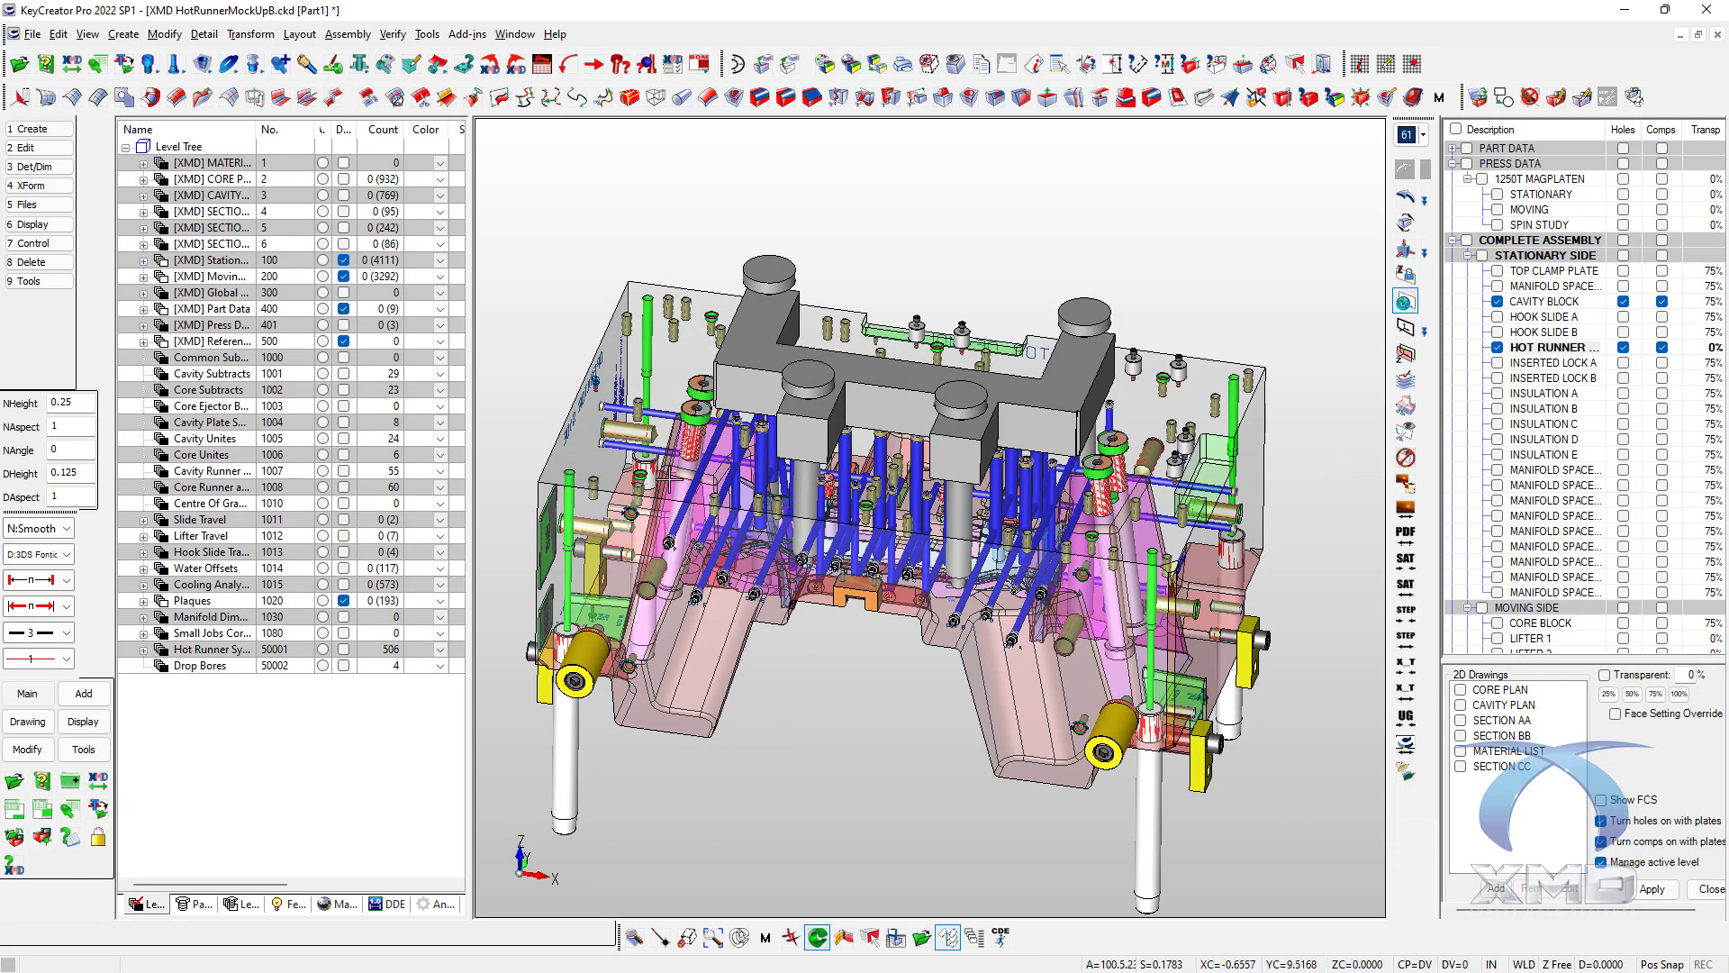
left_click(1496, 301)
left_click(1496, 348)
left_click(1496, 348)
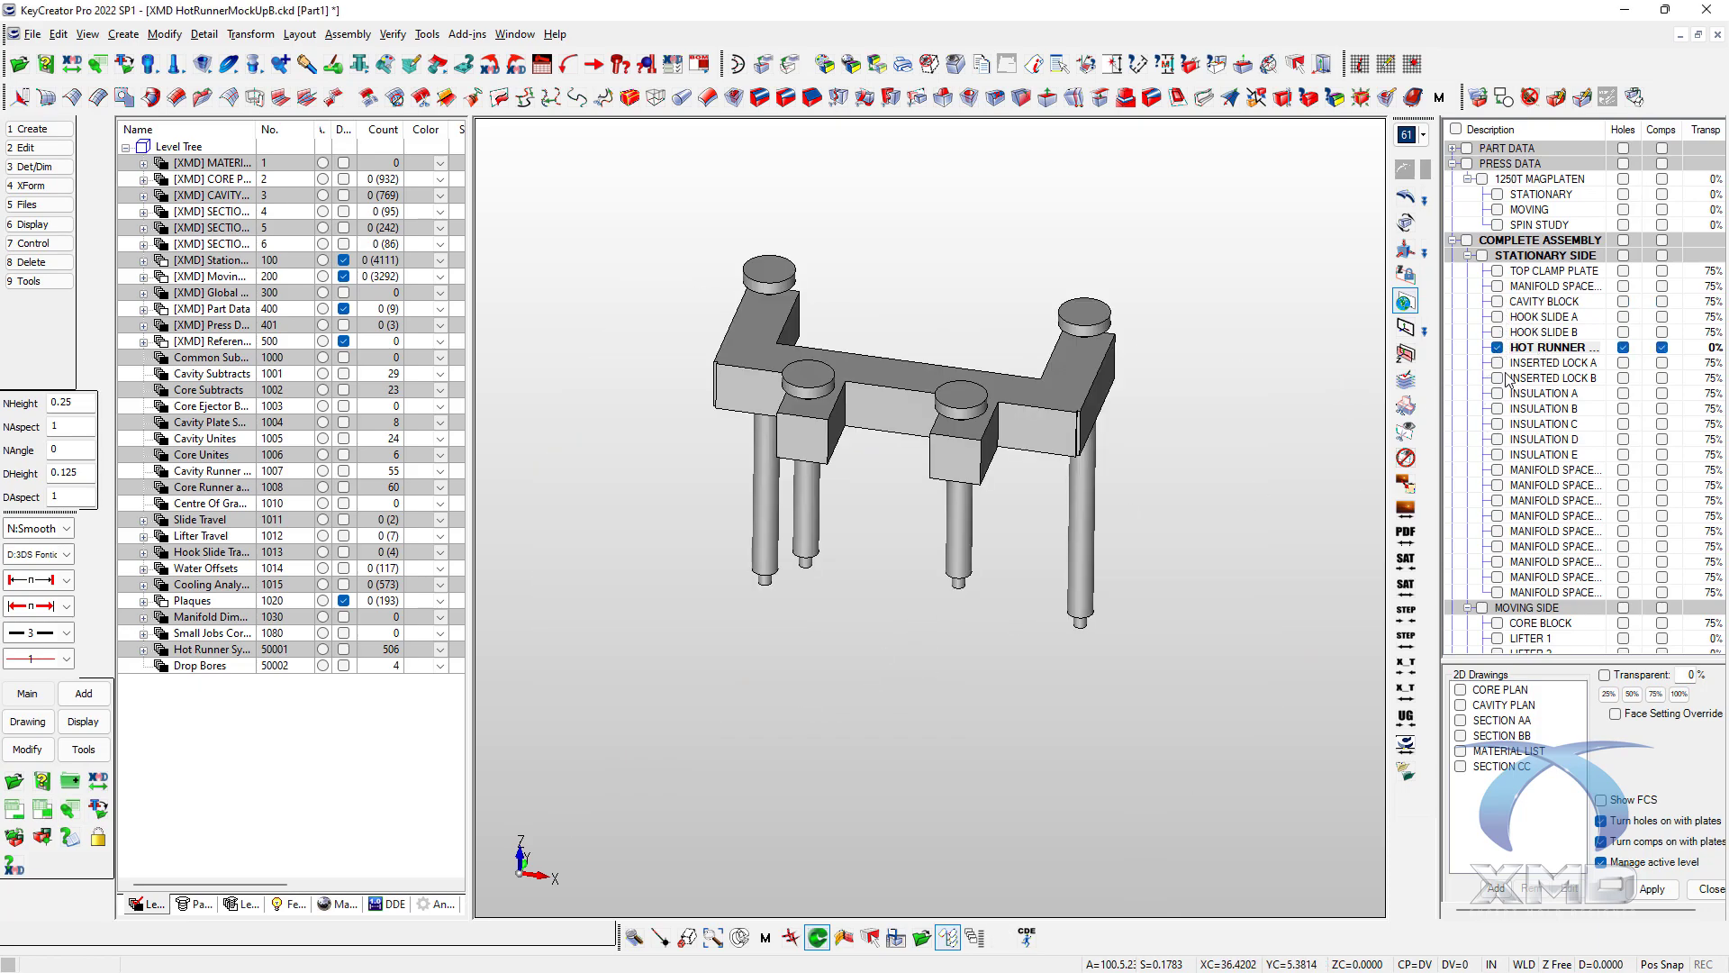
left_click(343, 649)
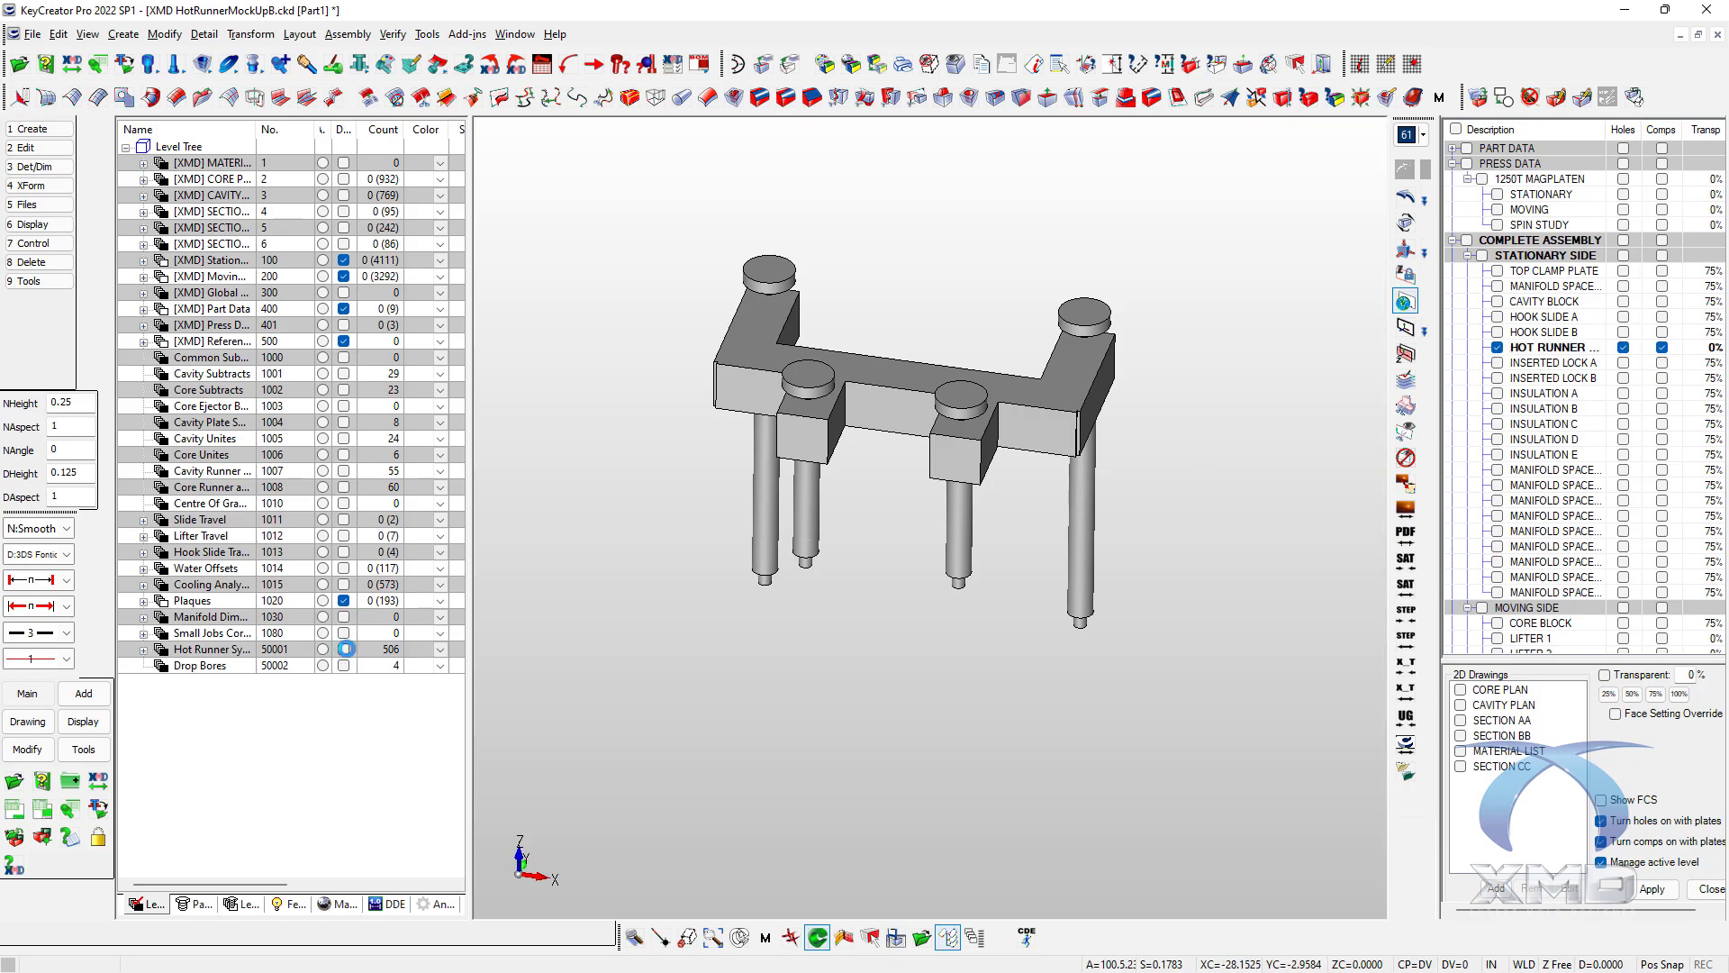
middle_click_drag(819, 767, 726, 369)
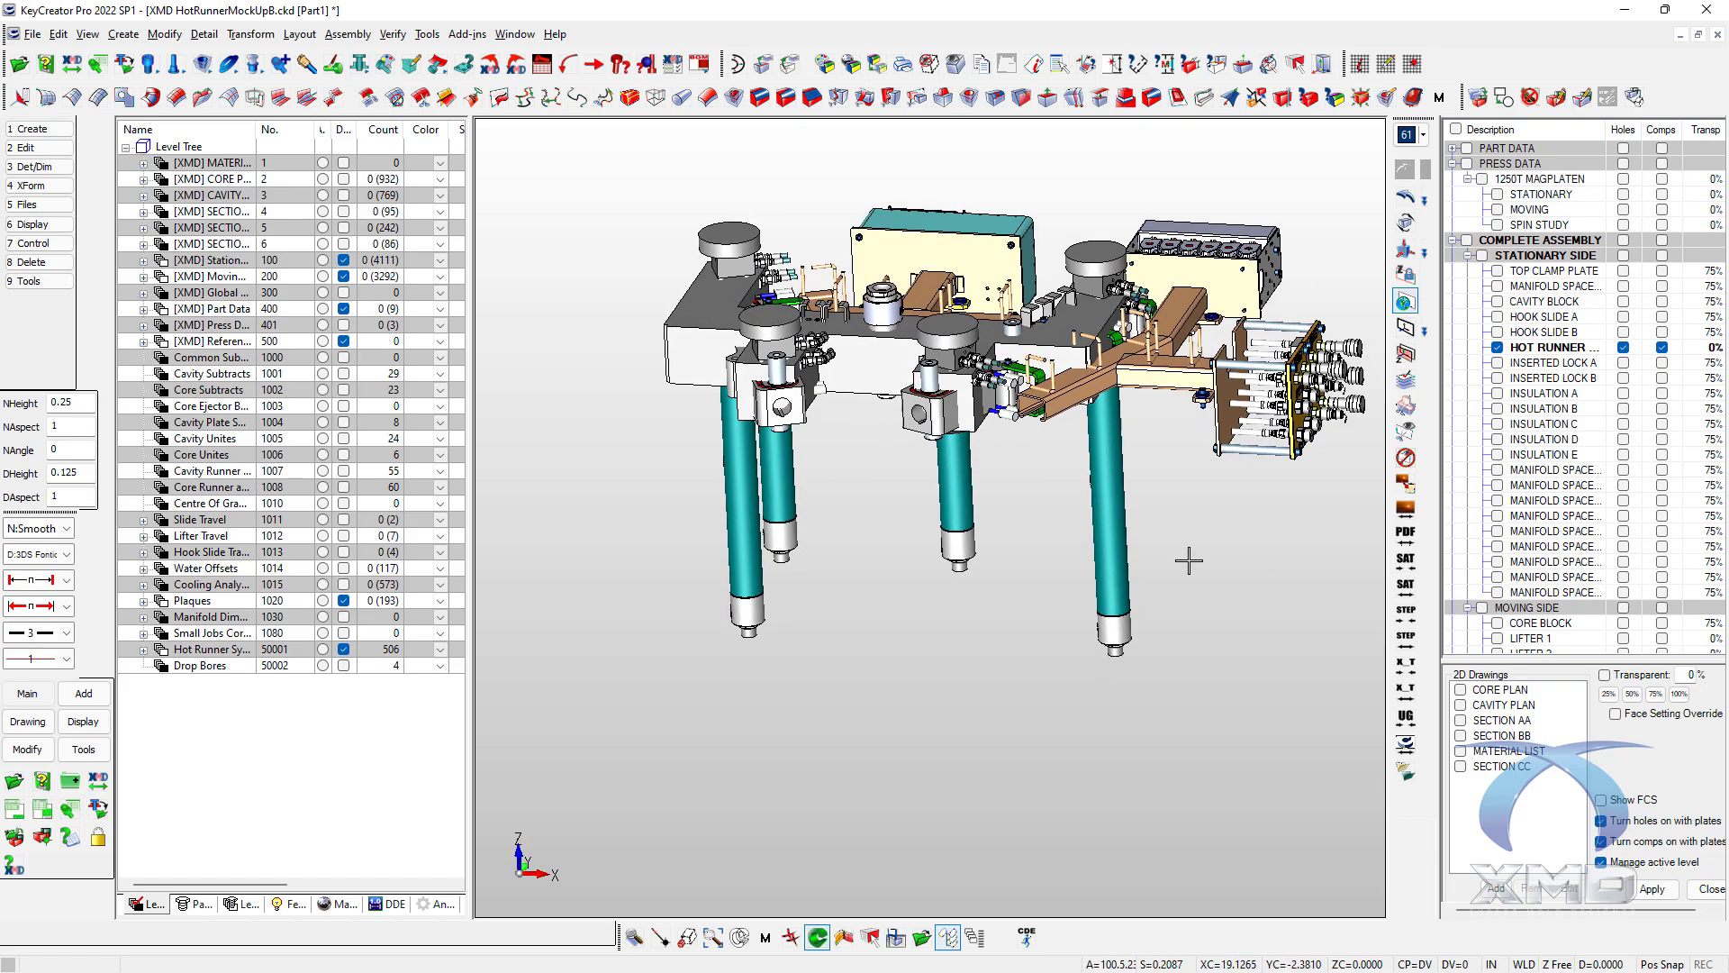
middle_click_drag(930, 484, 1349, 338)
- Hide the simplified hot runner plate and examine the detailed hot runner model on its own
left_click(1498, 349)
mouse_move(957, 721)
middle_mouse_down()
mouse_move(981, 699)
mouse_move(949, 704)
middle_mouse_up()
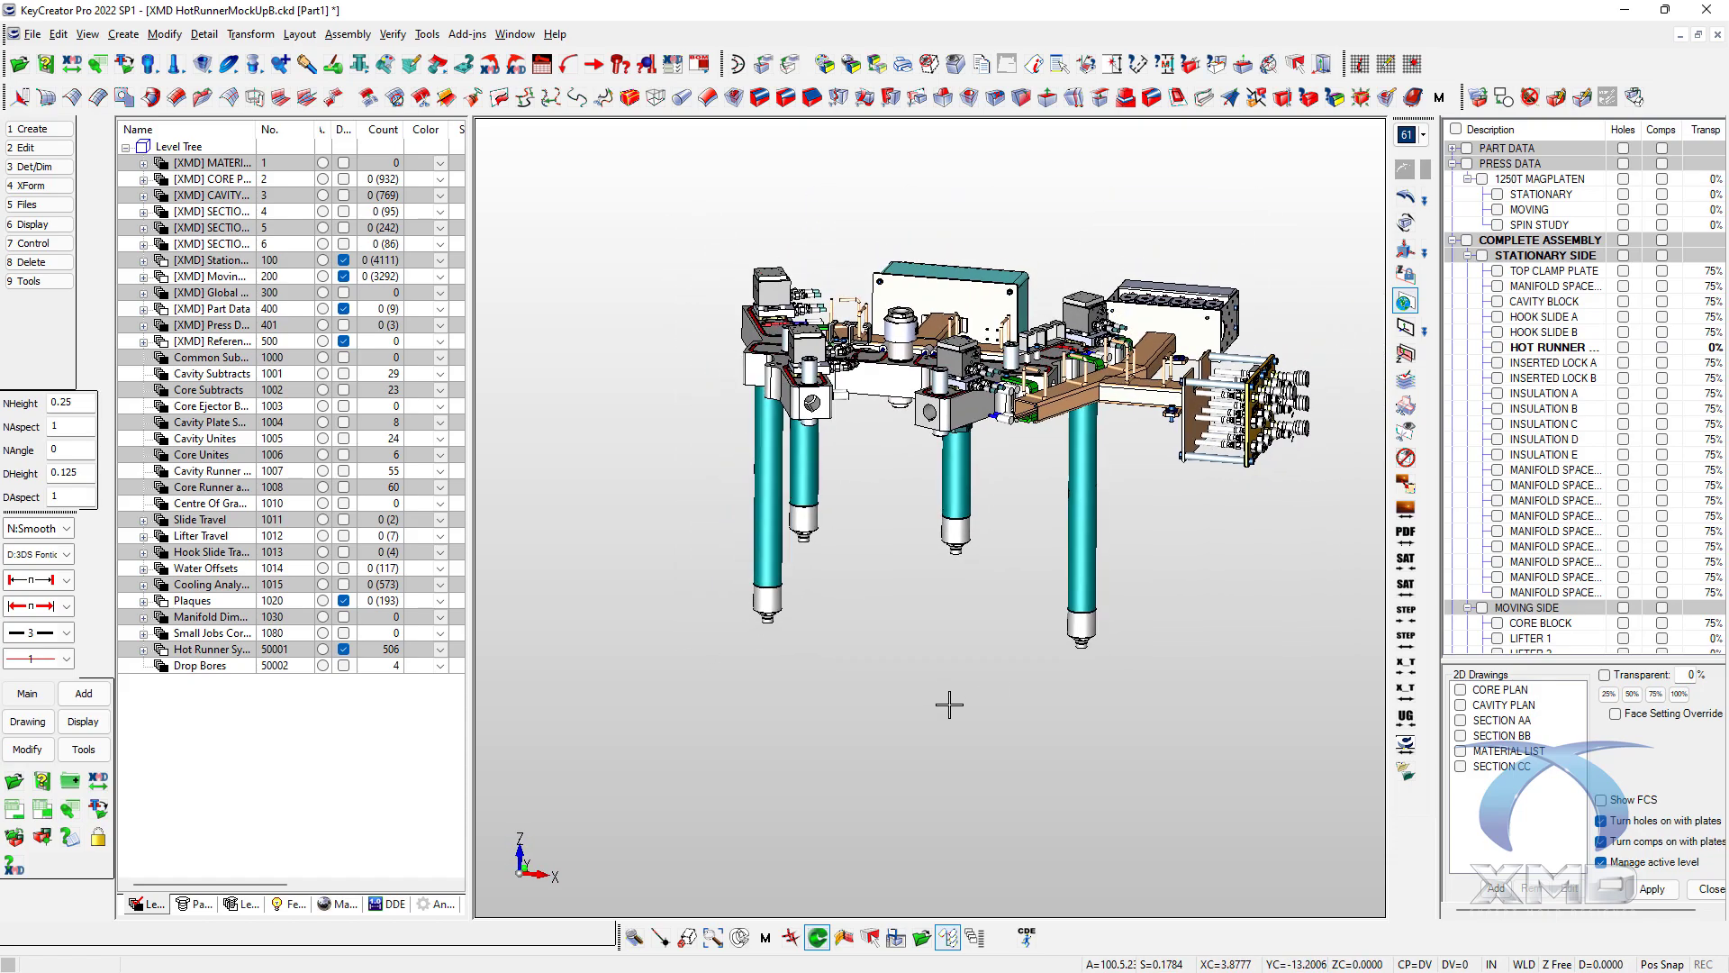
scroll(931, 699, "up", 2)
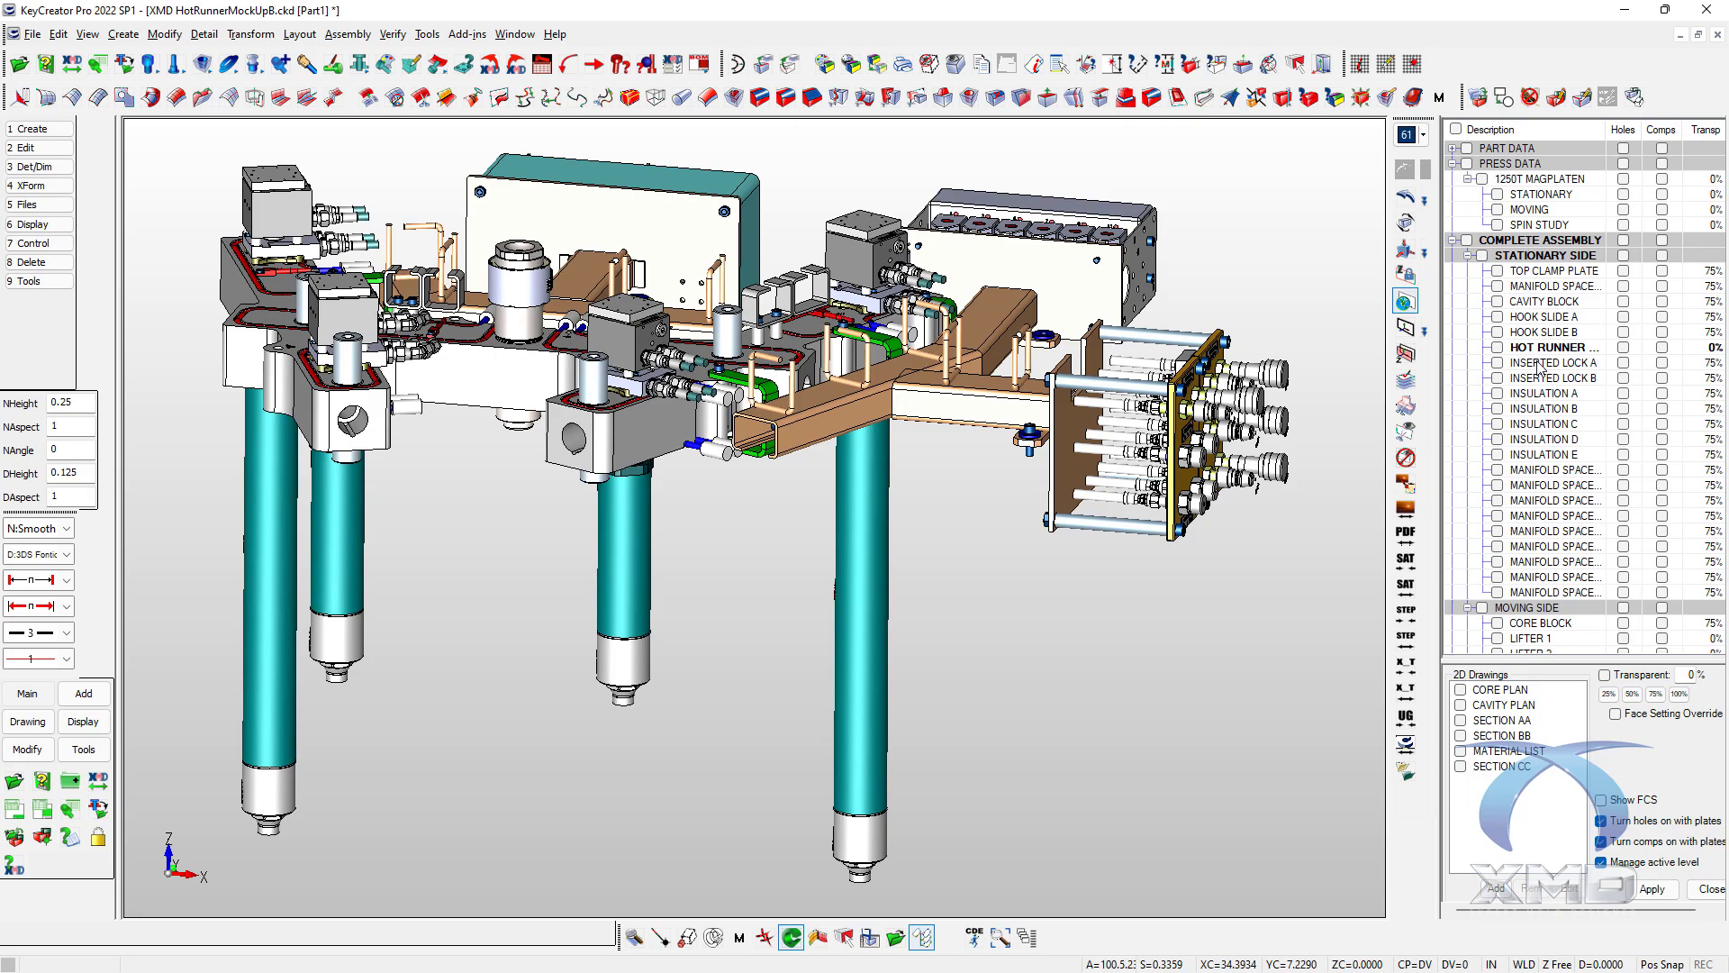
scroll(1547, 355, "down", 2)
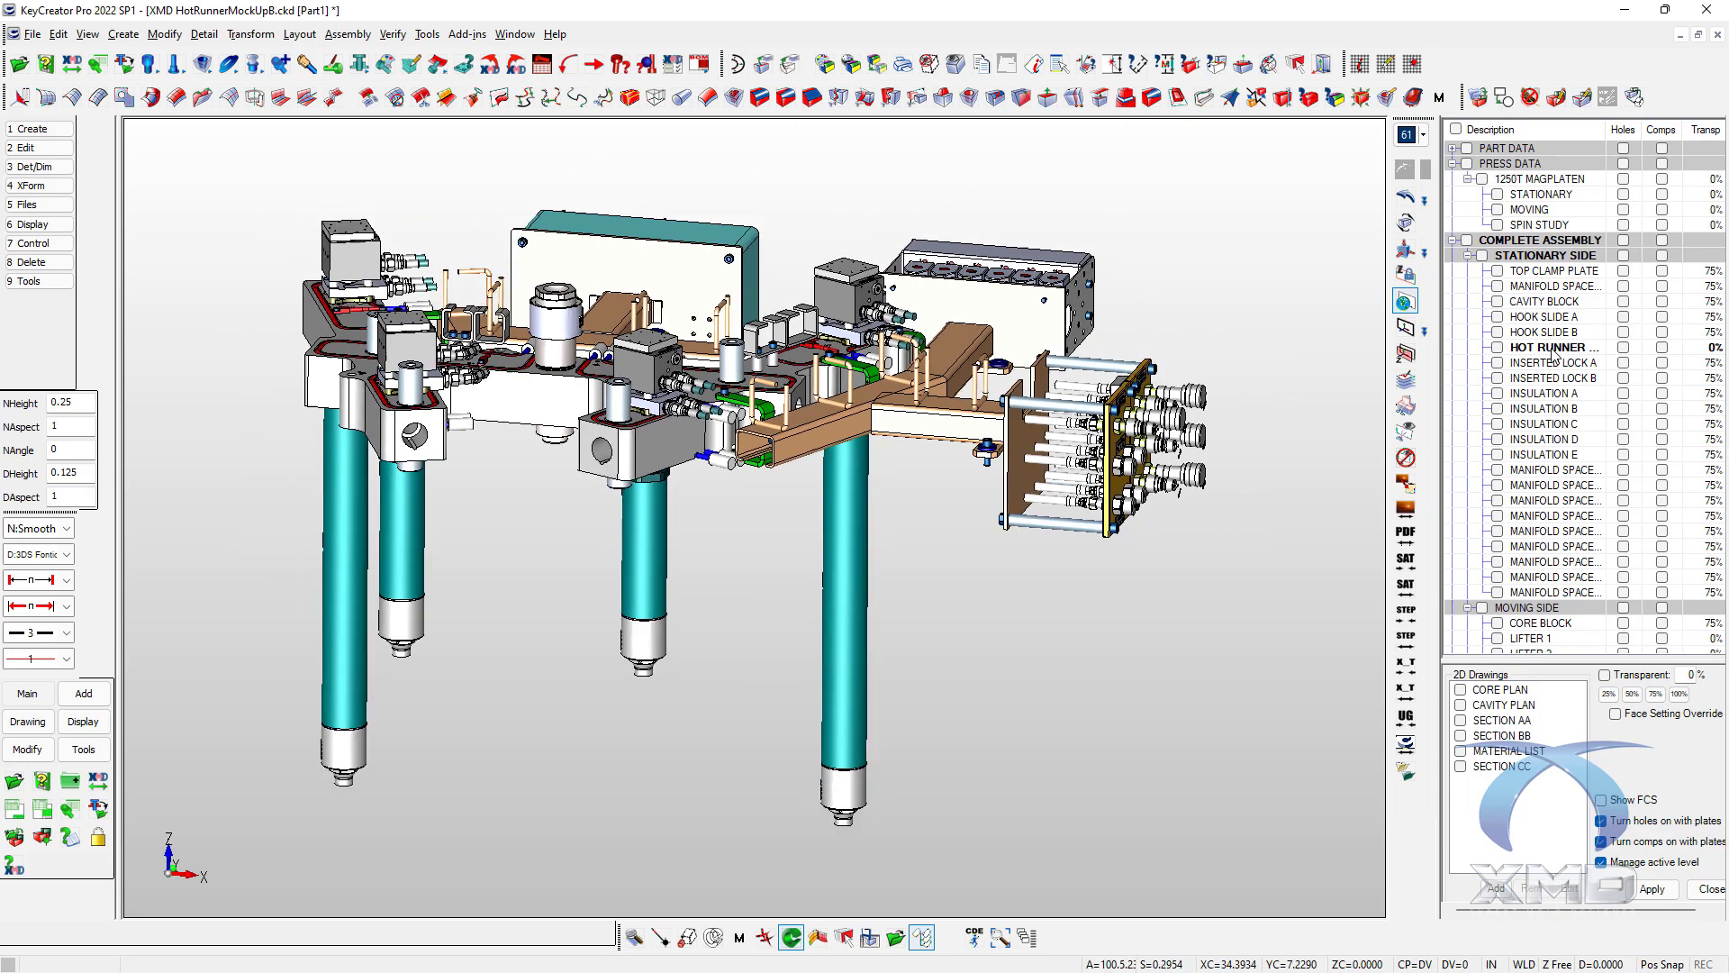
scroll(1553, 354, "down", 4)
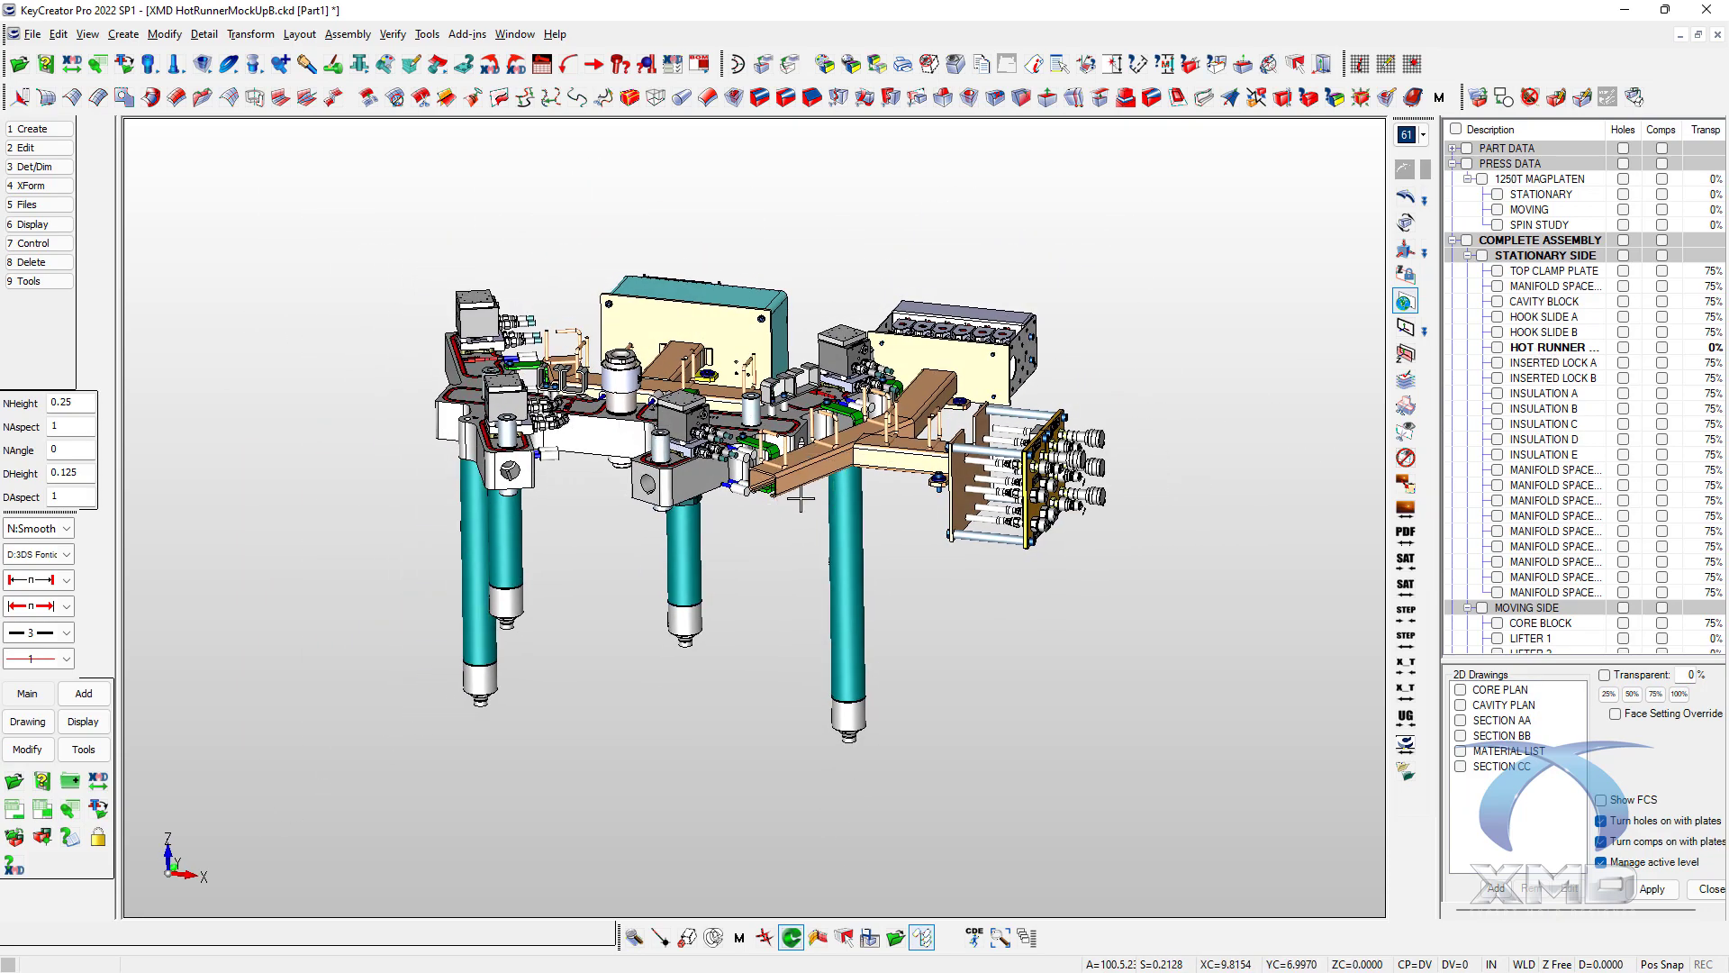
- Swap new data into the hot runner system plate, selecting the entire detailed hot runner model with a window
right_click(1543, 350)
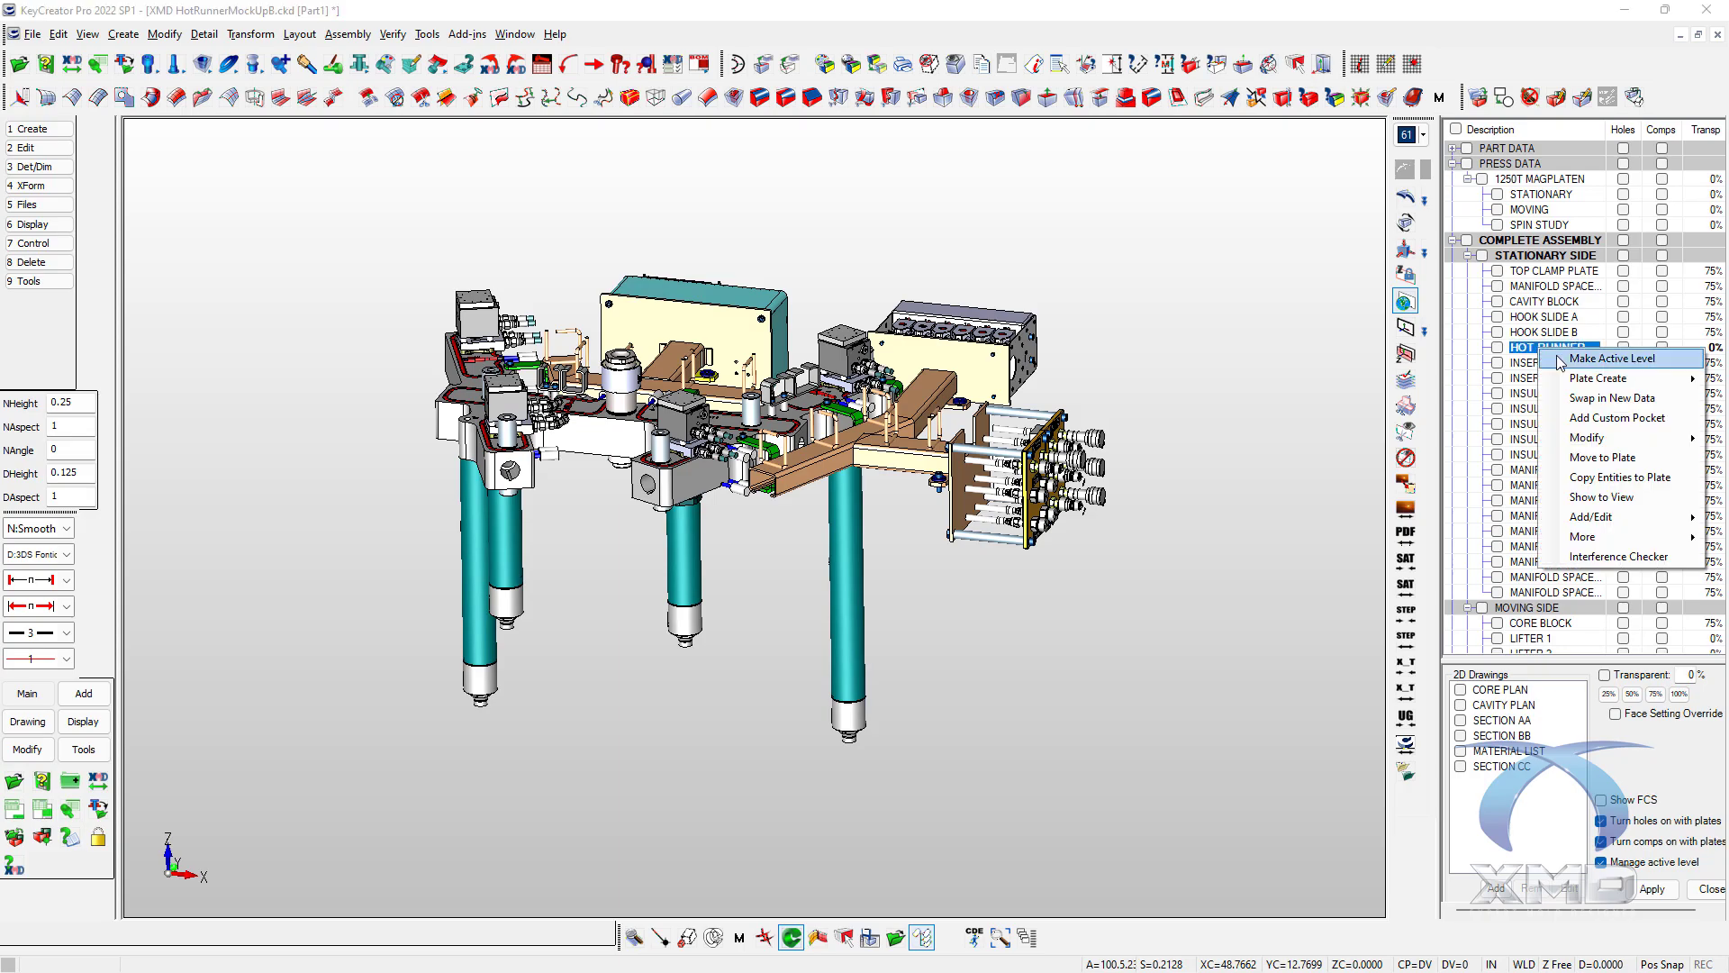
left_click(1592, 399)
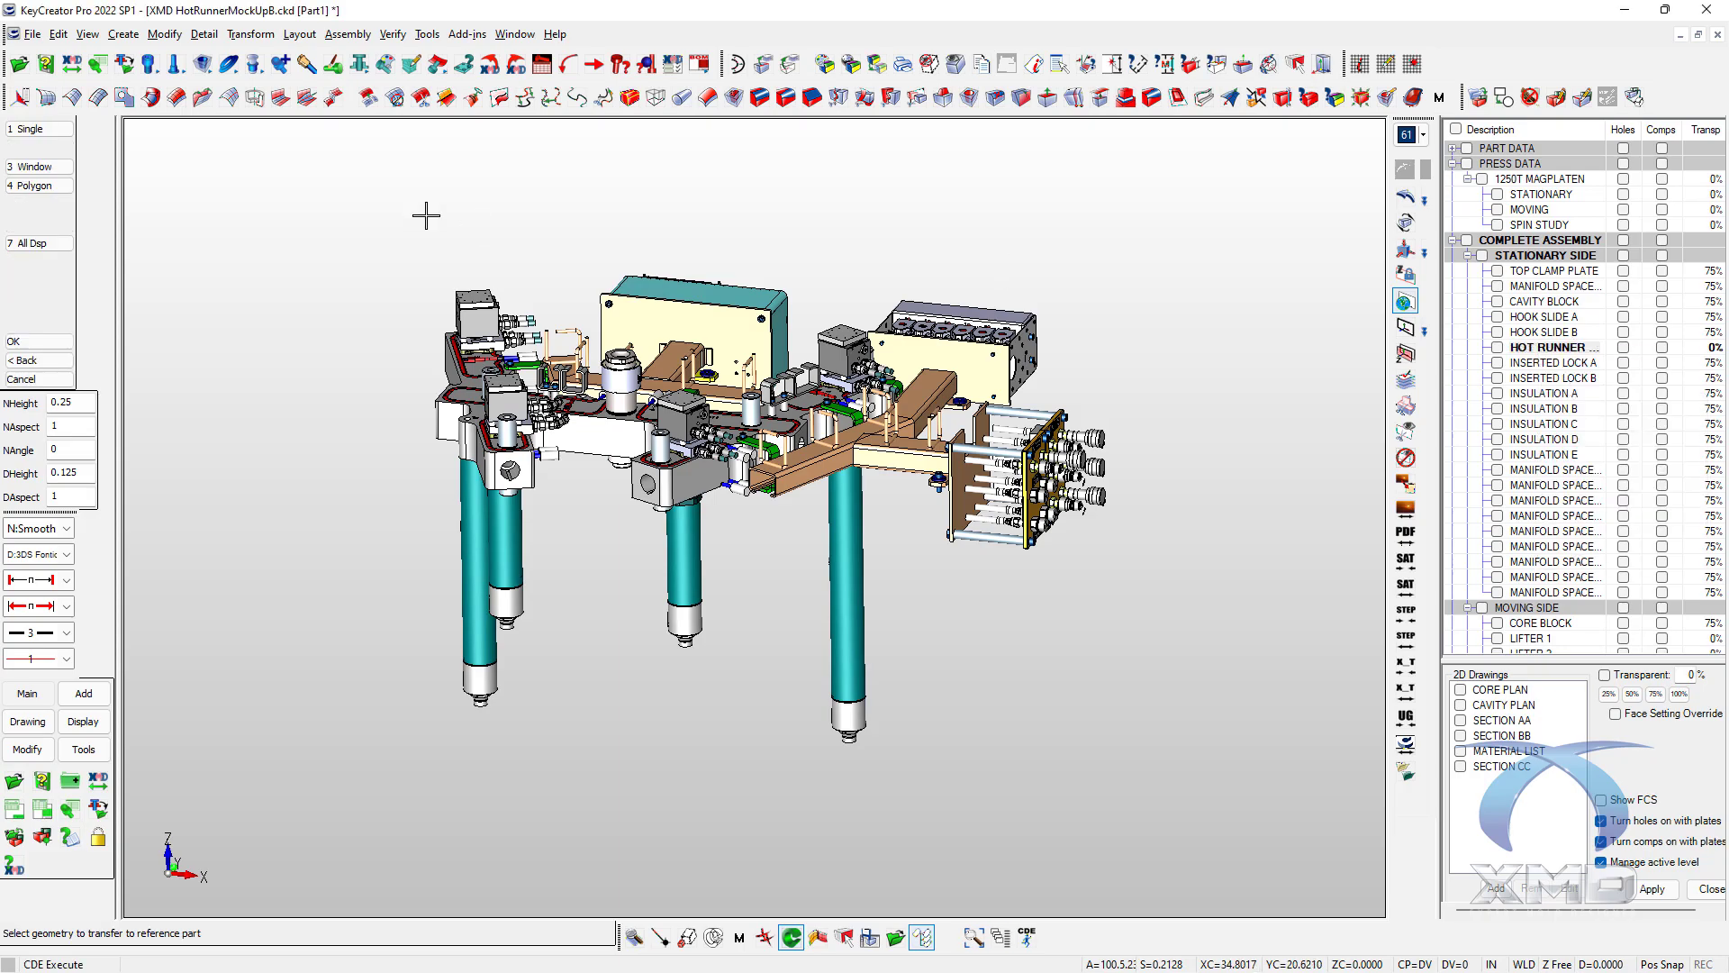
left_click(333, 196)
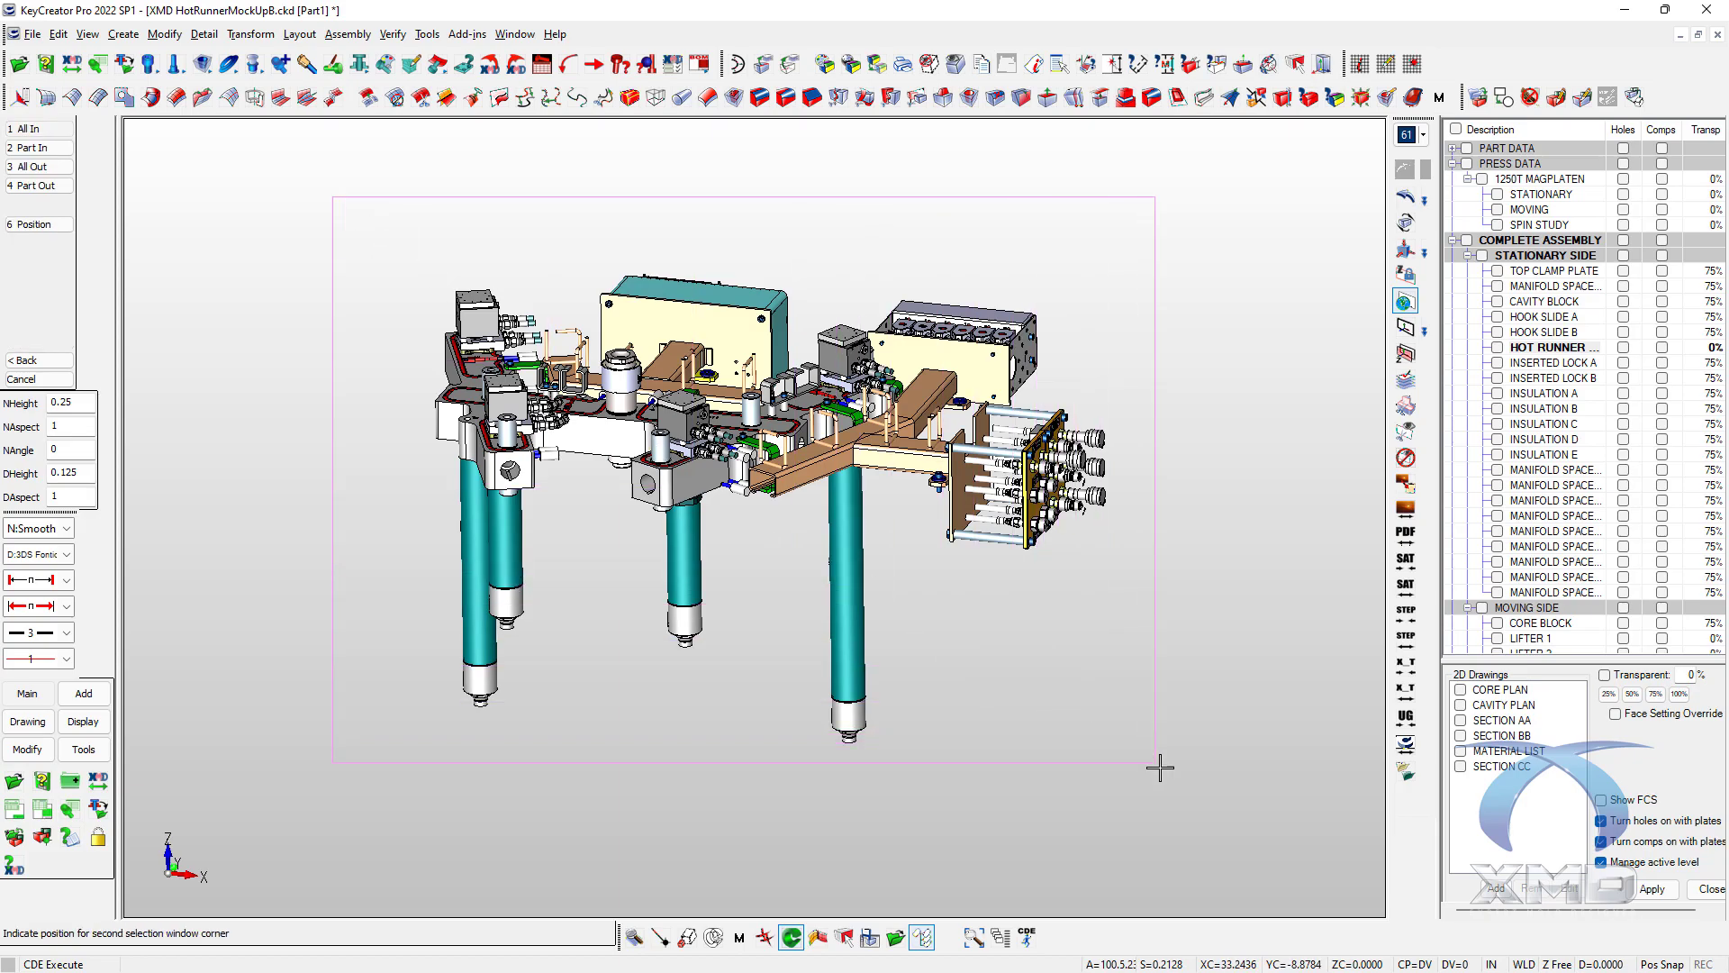
left_click(1187, 790)
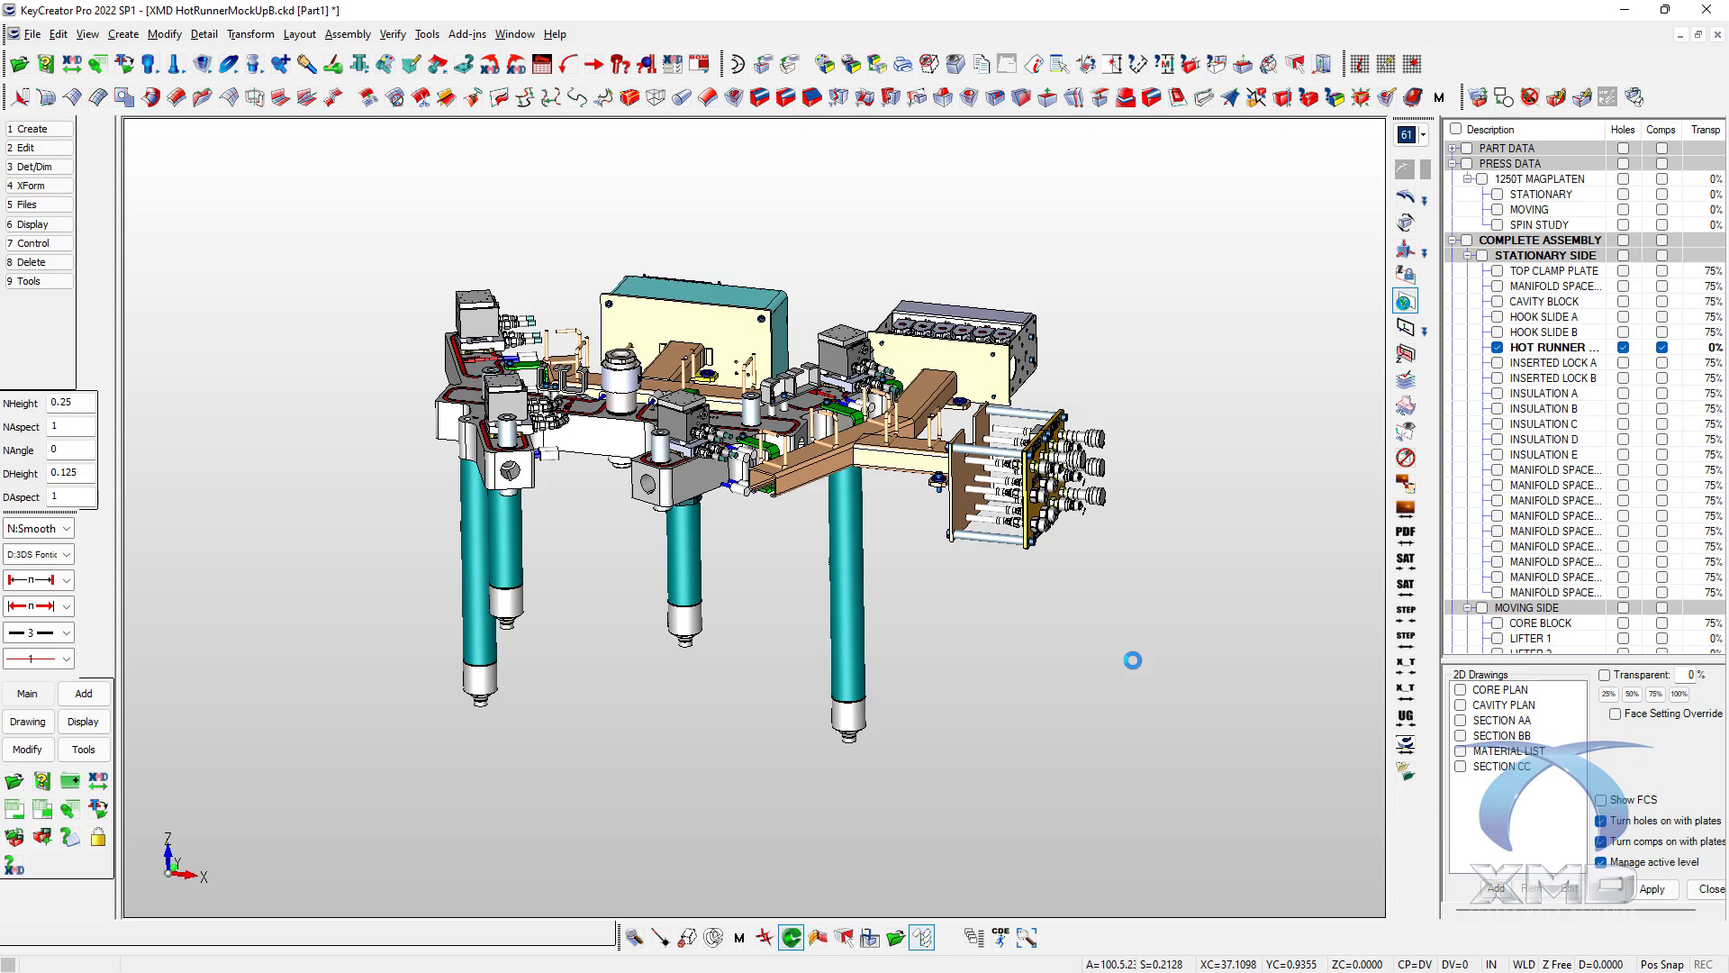
- Hide and redisplay the hot runner system plate to check the swapped-in model, and widen the plate list
left_click(1497, 348)
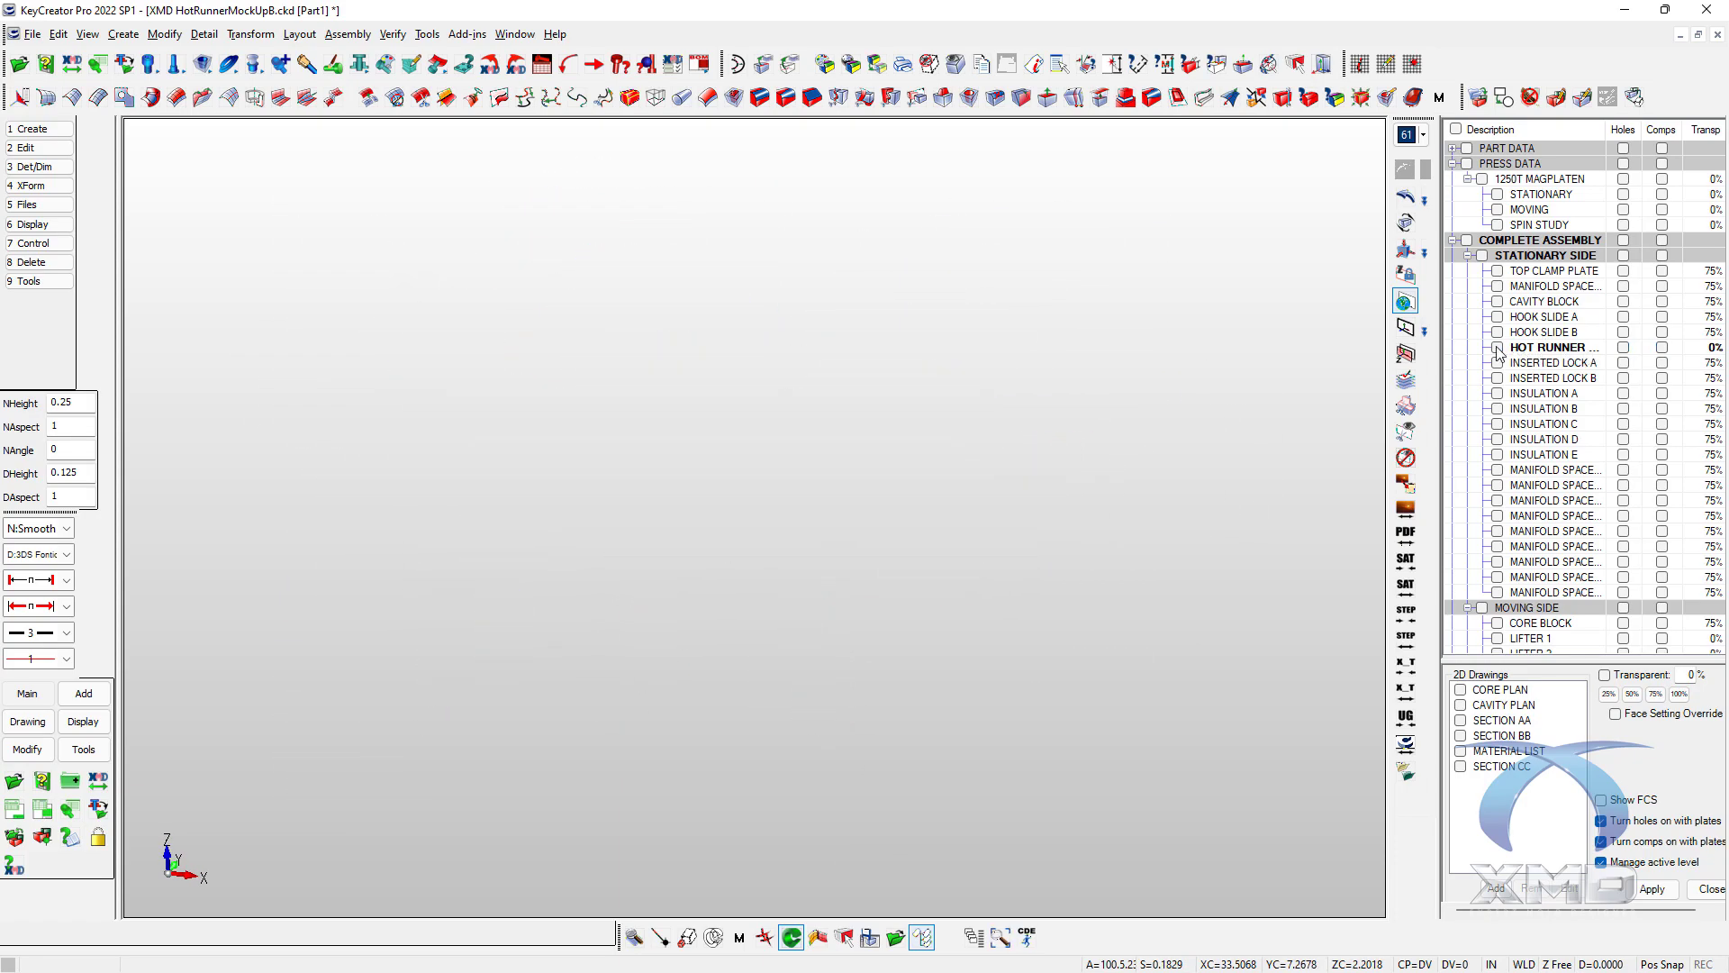
left_click(1497, 348)
left_click_drag(1441, 345, 1412, 345)
middle_click_drag(666, 720, 704, 782)
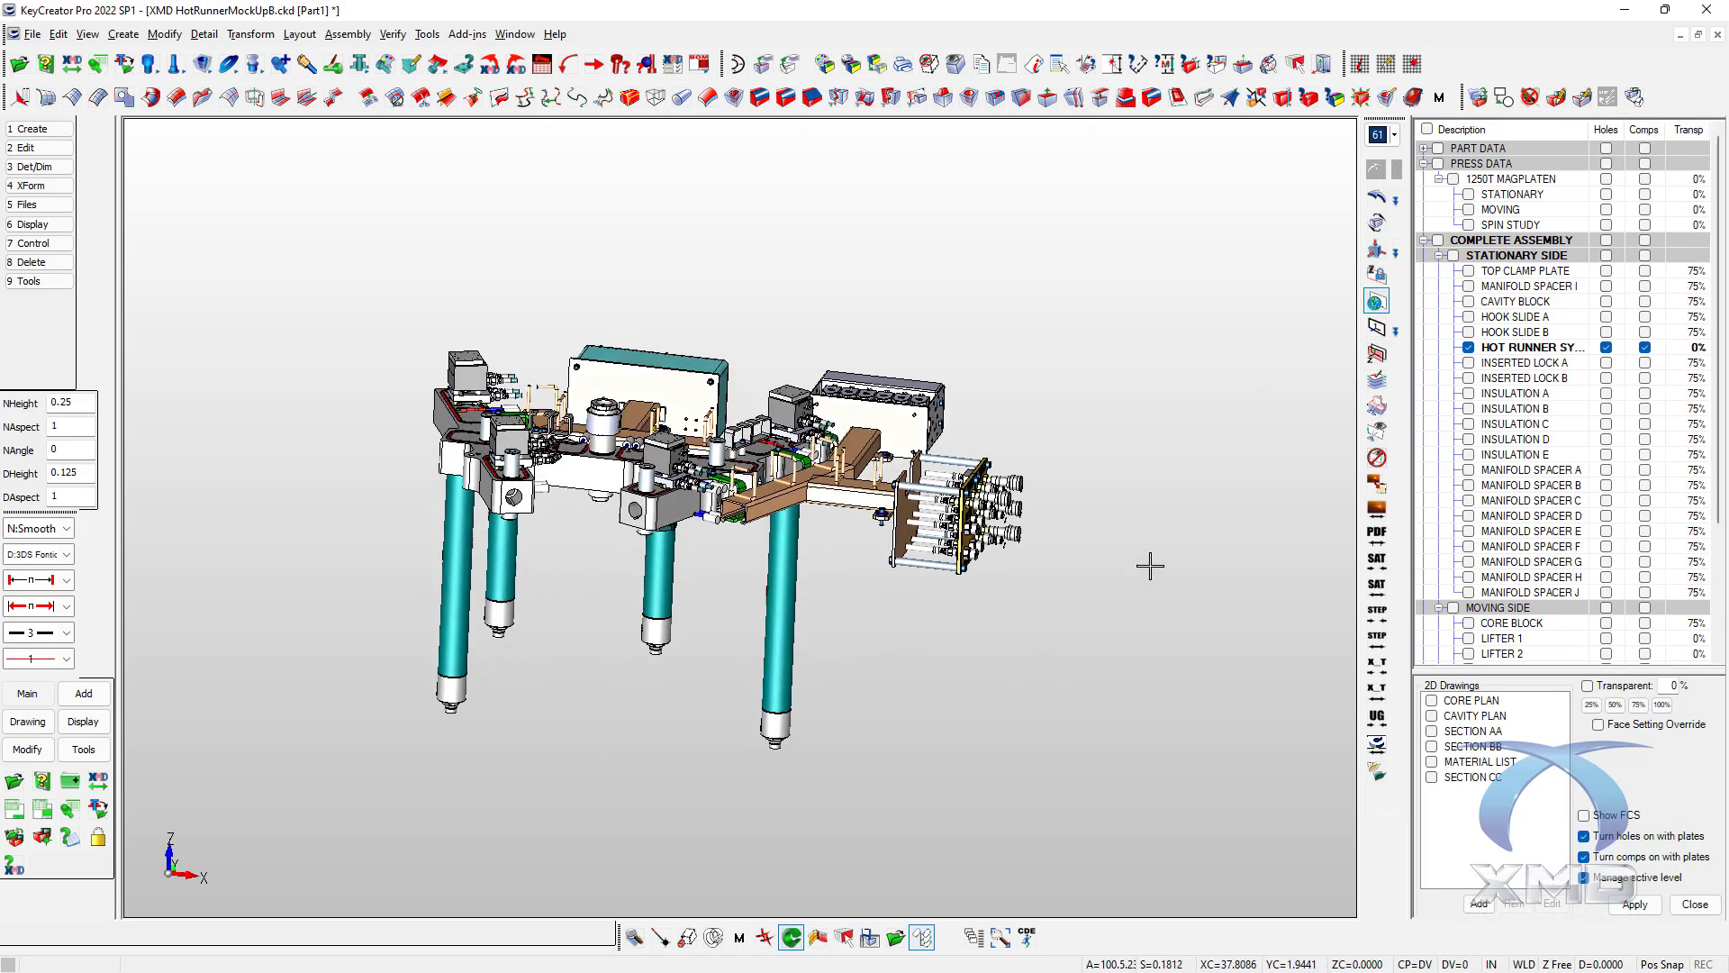
- Hide the hot runner system plate and display the Drop Bores level 50002 together with the cavity block
left_click(1468, 348)
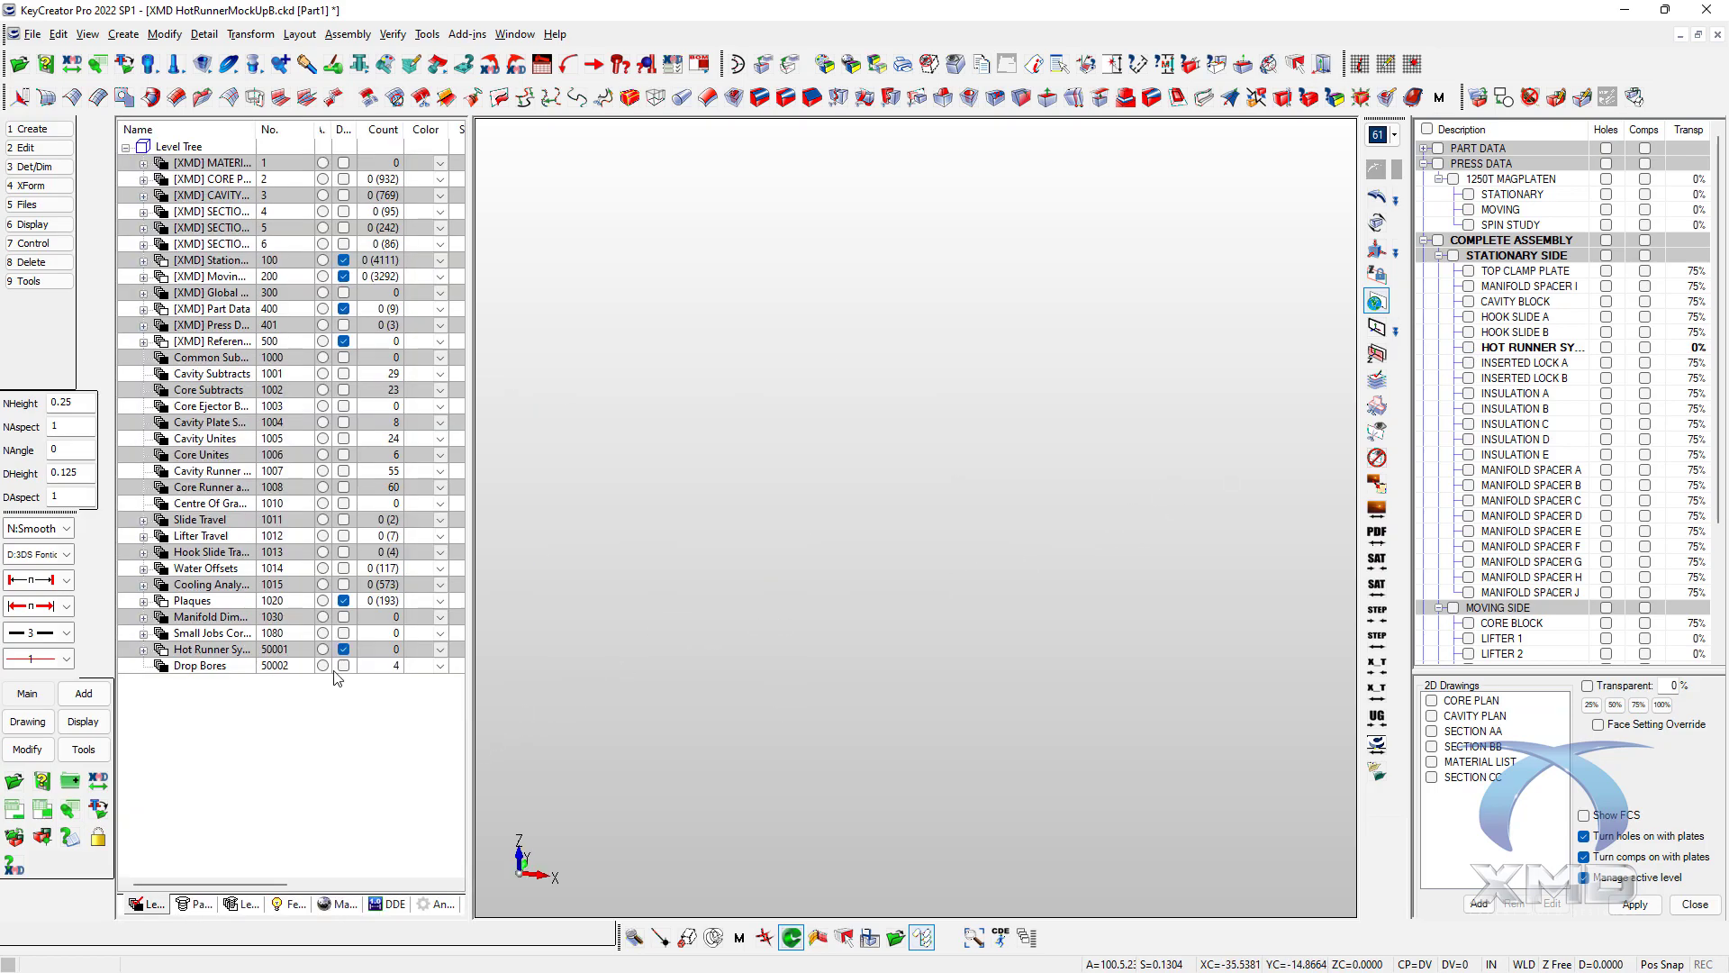
left_click(343, 665)
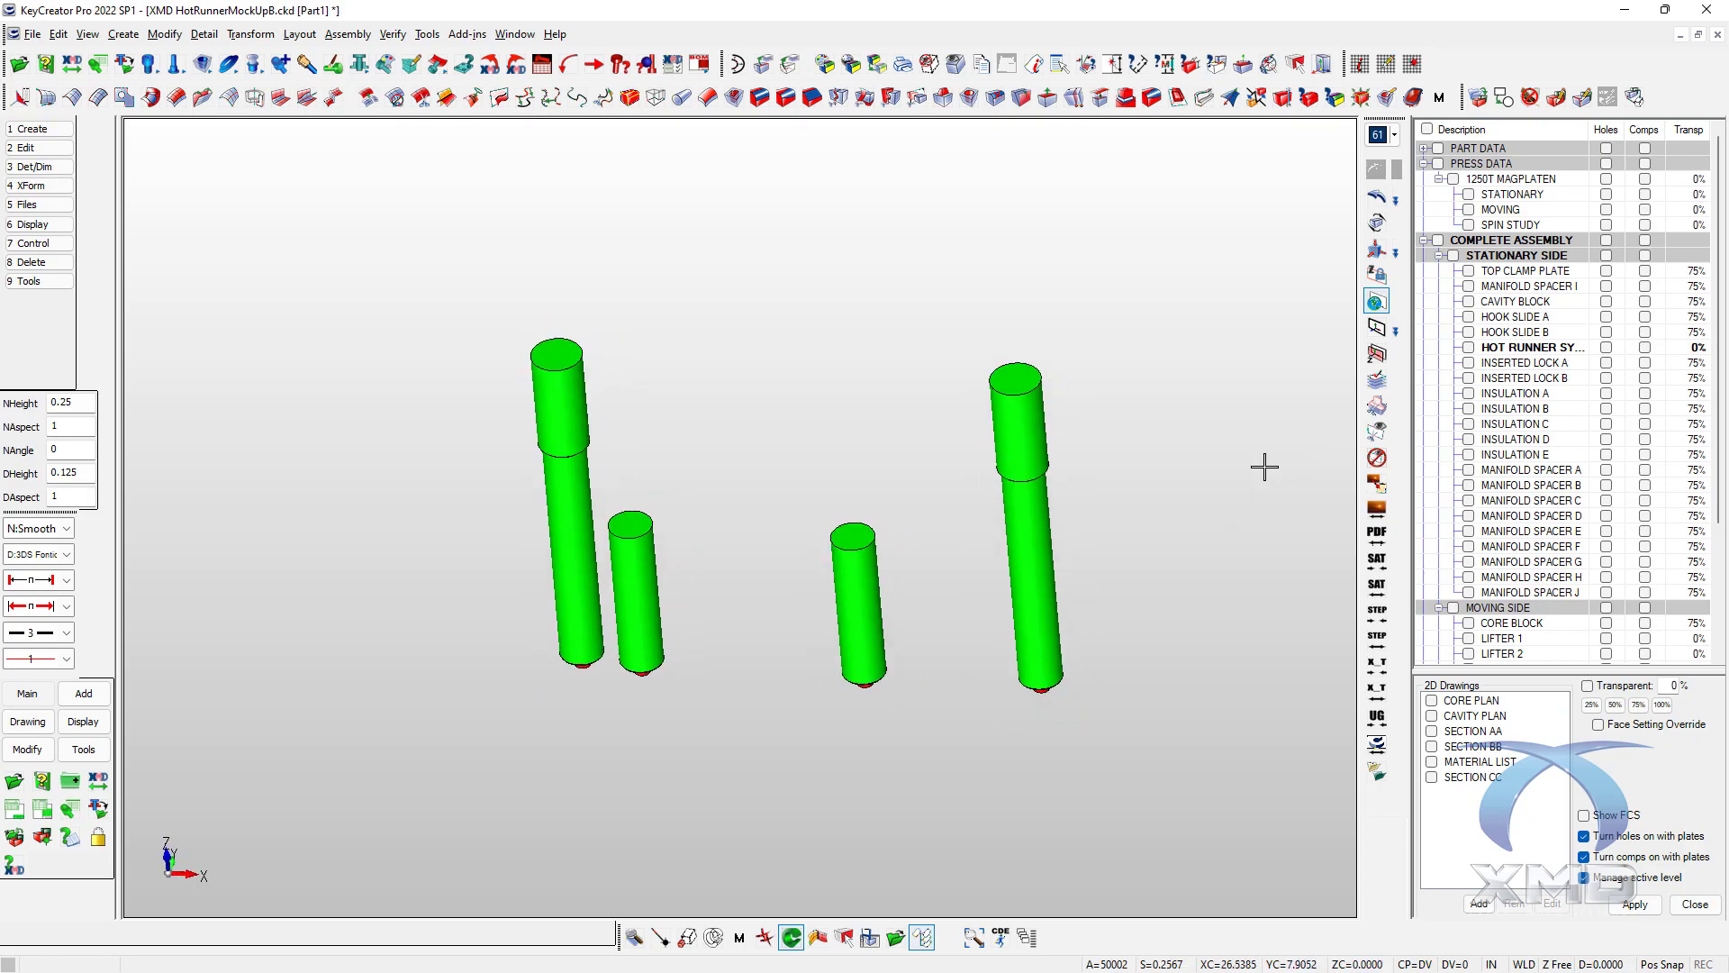
left_click(1468, 301)
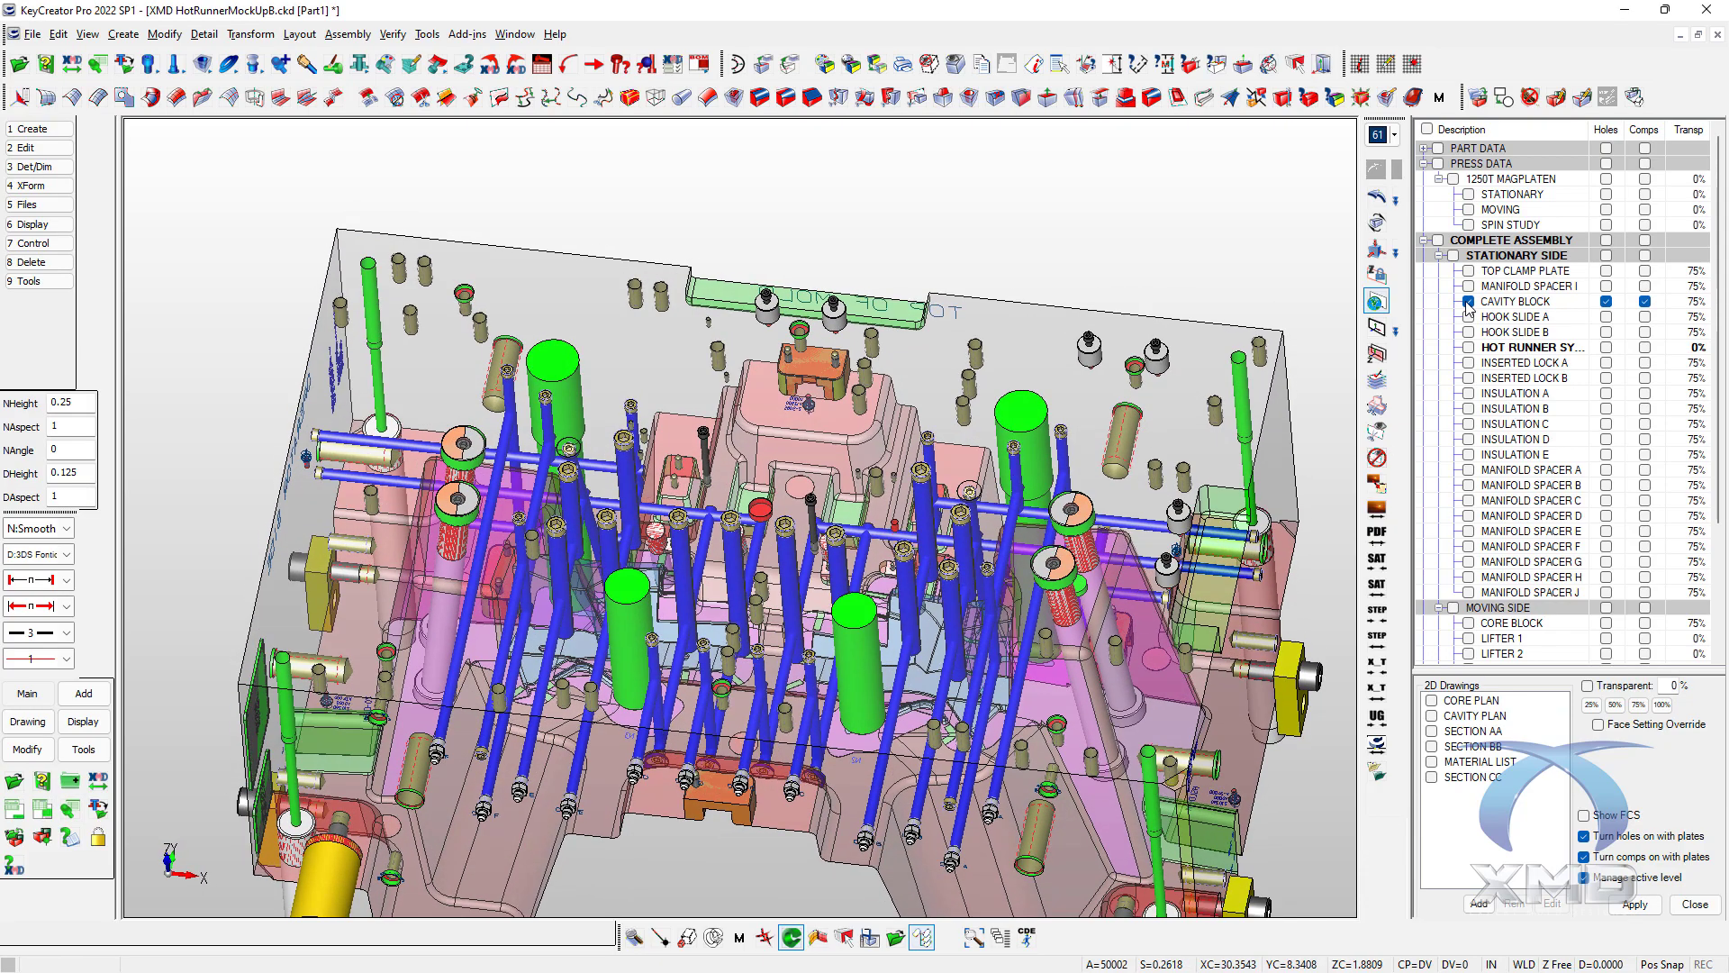
- Add custom pockets to the cavity block using the four green drop bore solids
right_click(1522, 305)
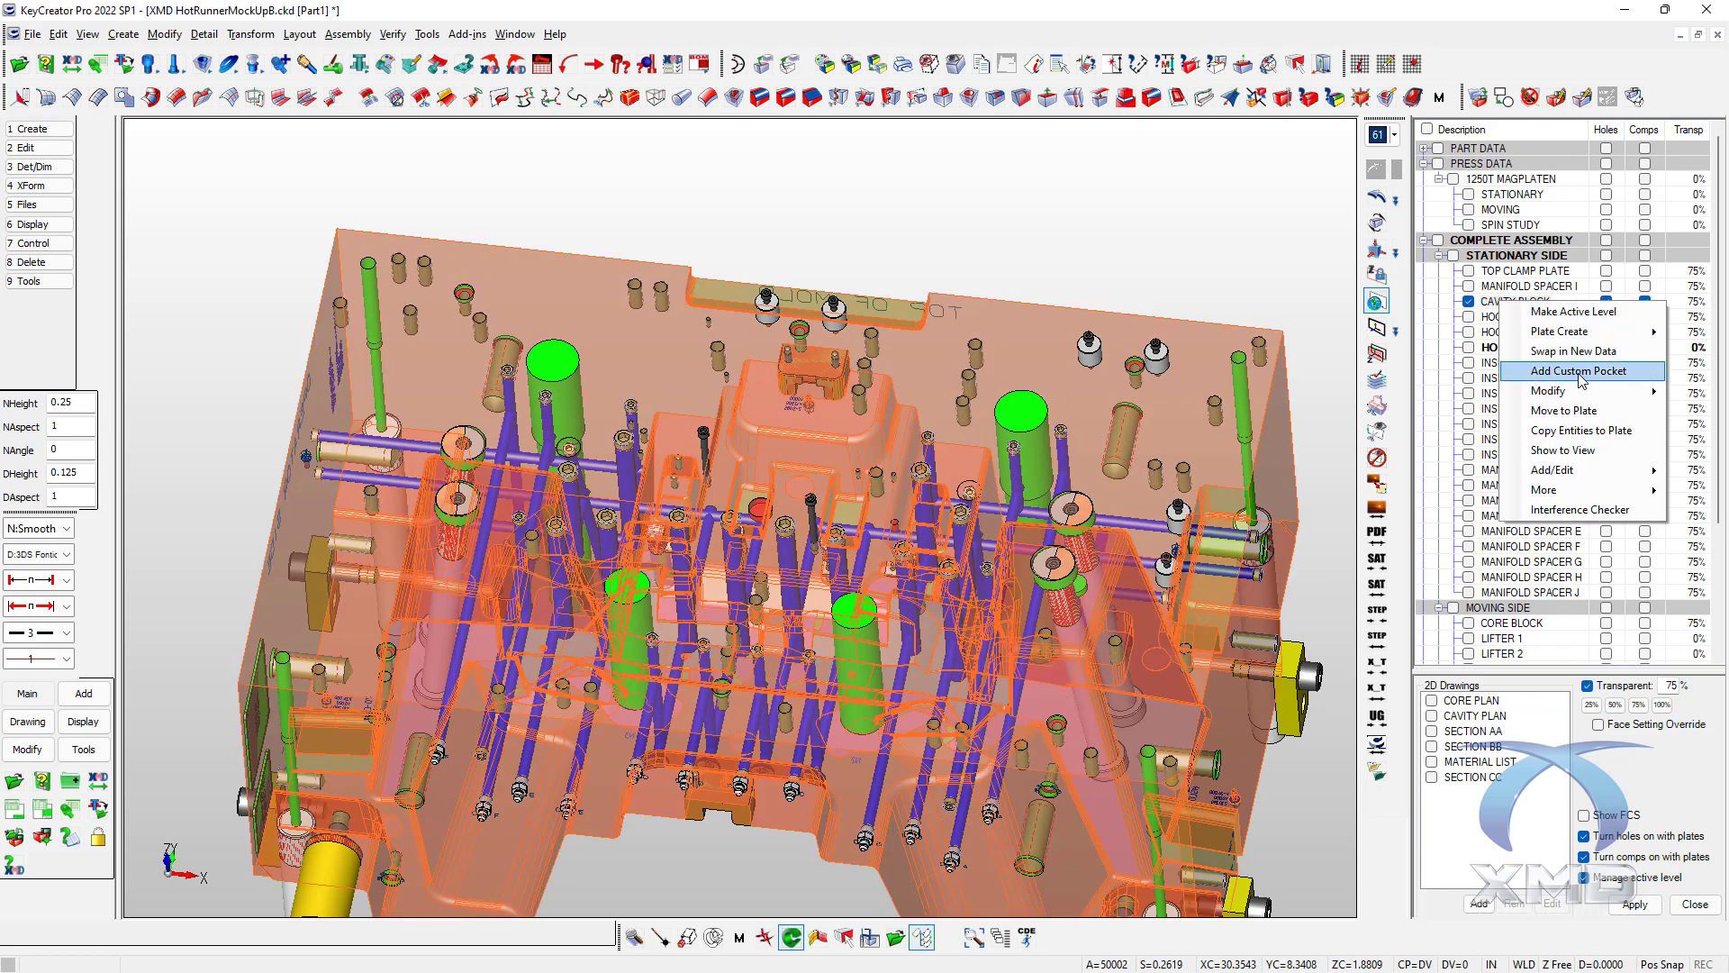
left_click(1578, 371)
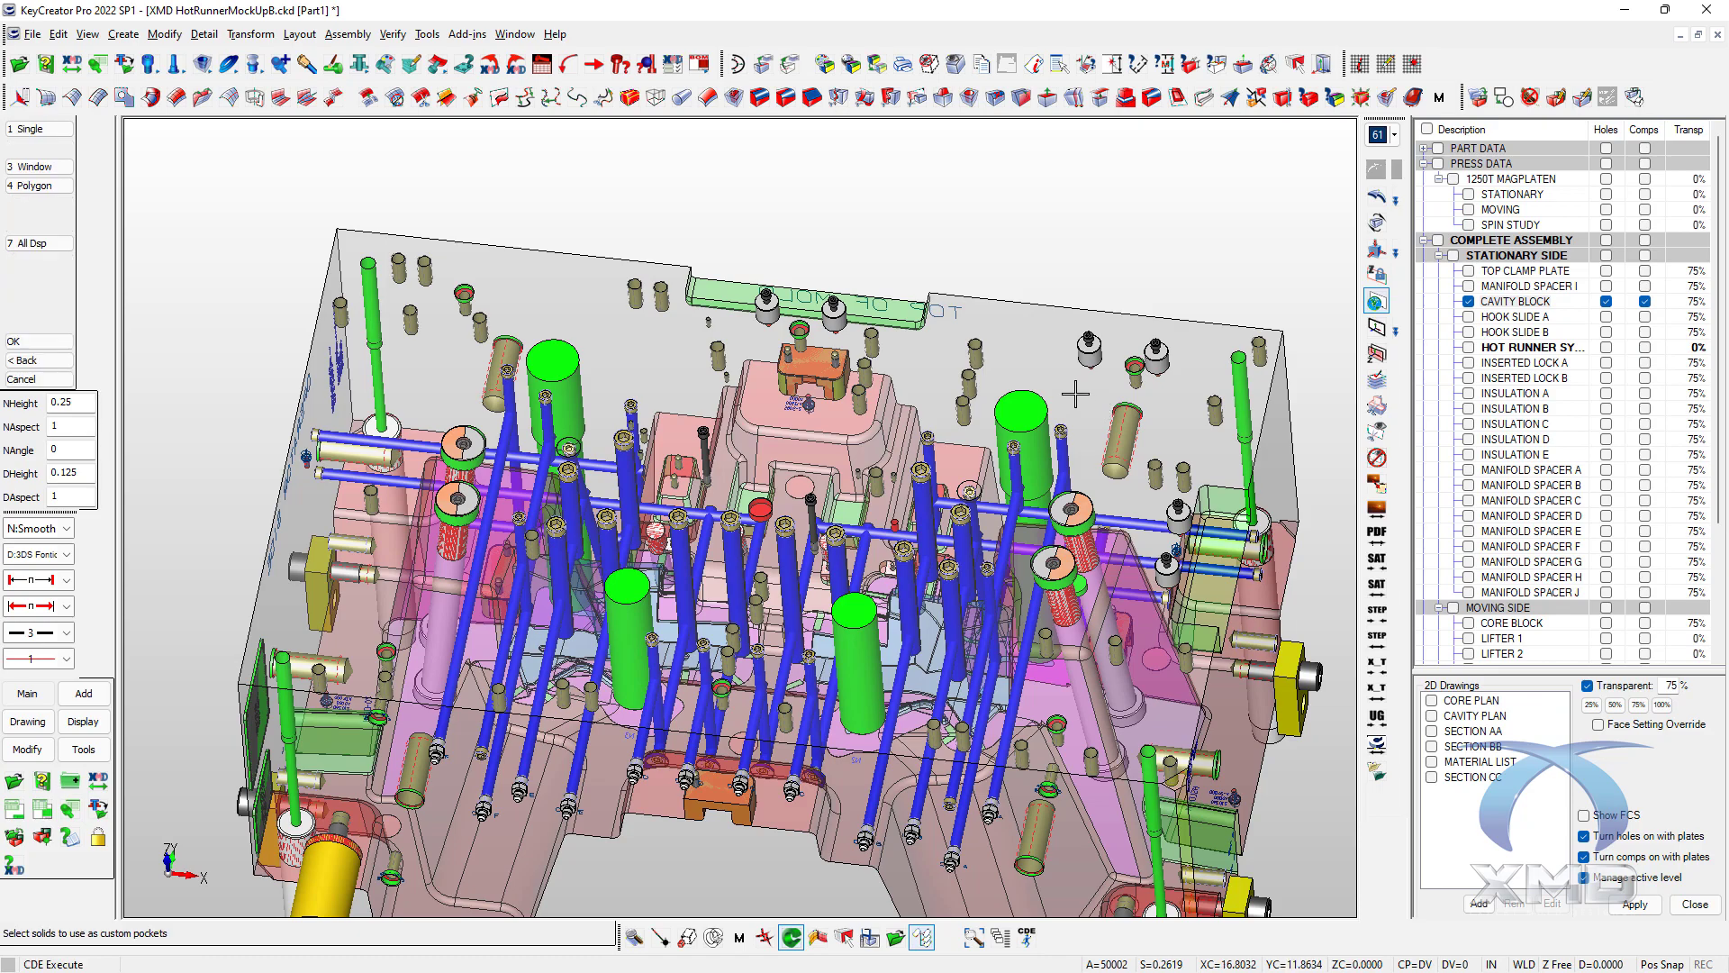
left_click(1017, 399)
left_click(856, 630)
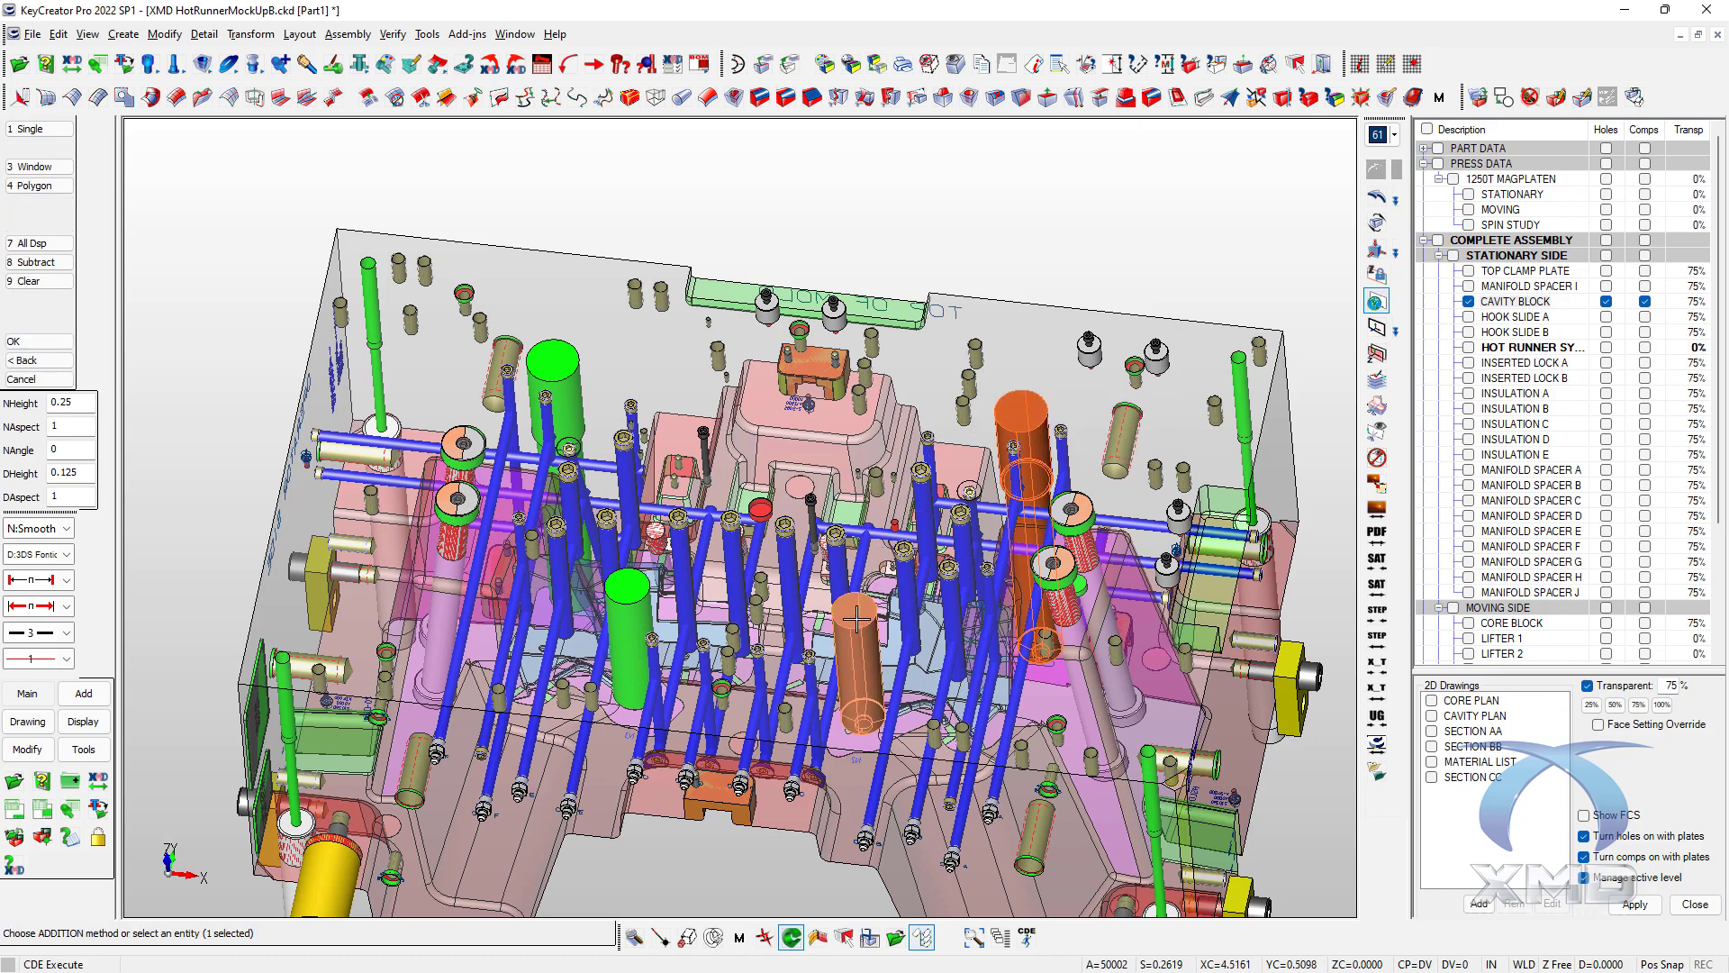
left_click(611, 601)
left_click(553, 378)
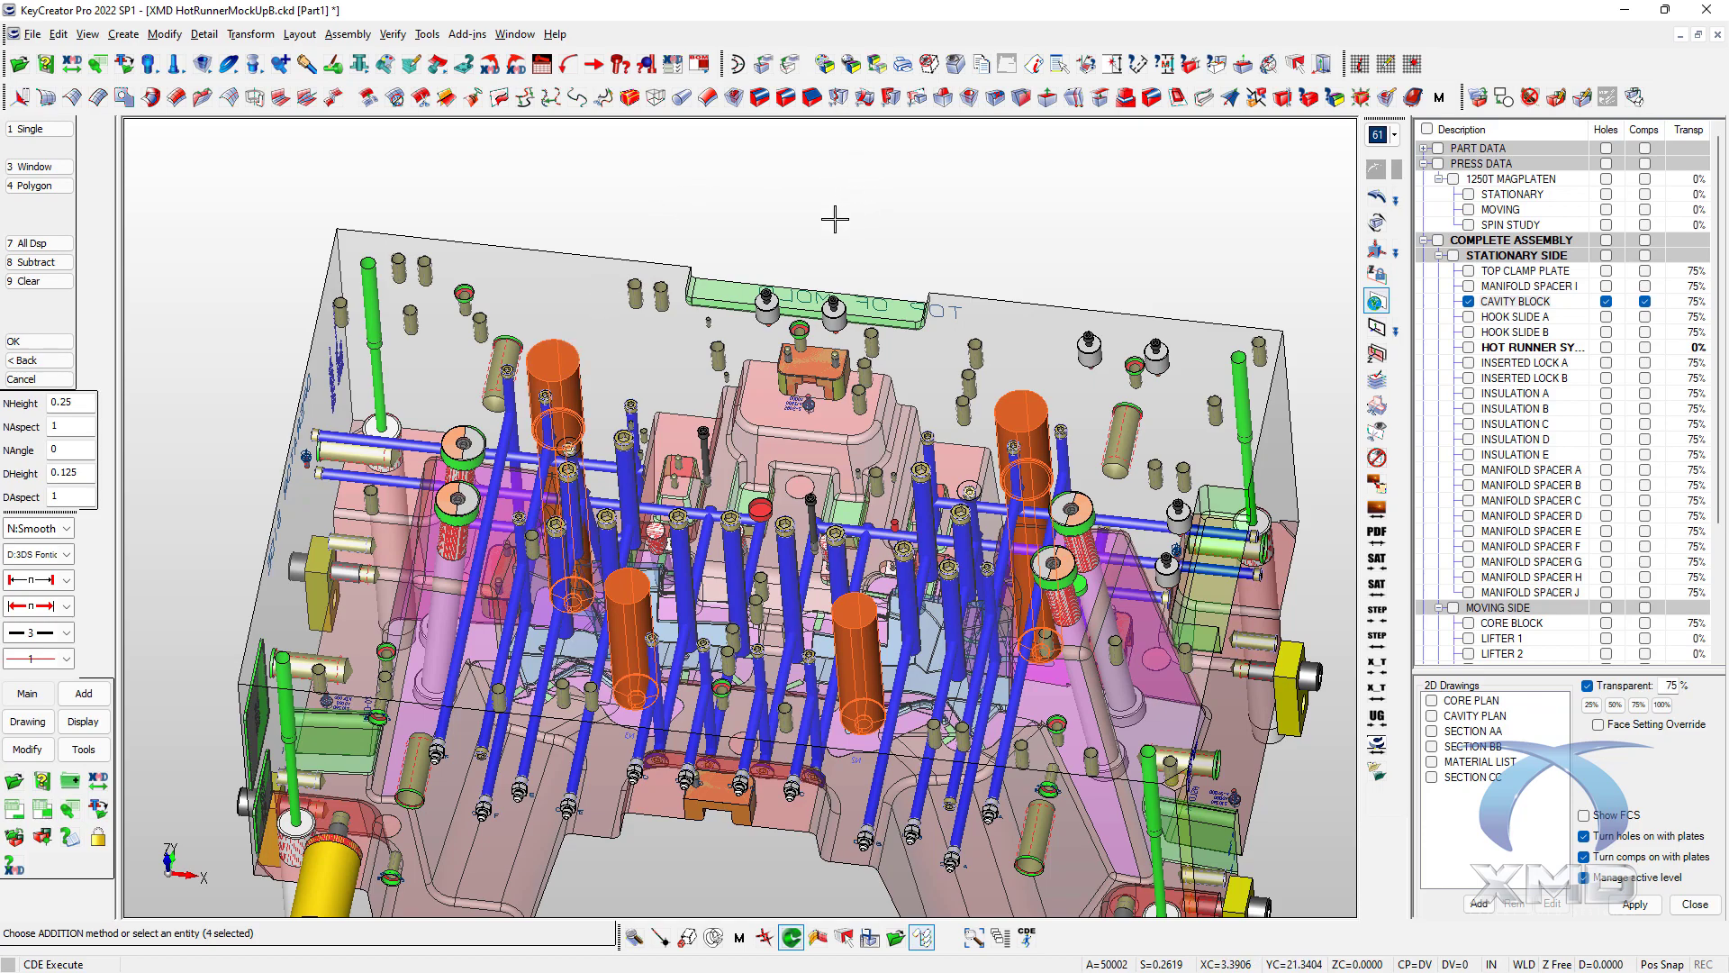
middle_click(934, 202)
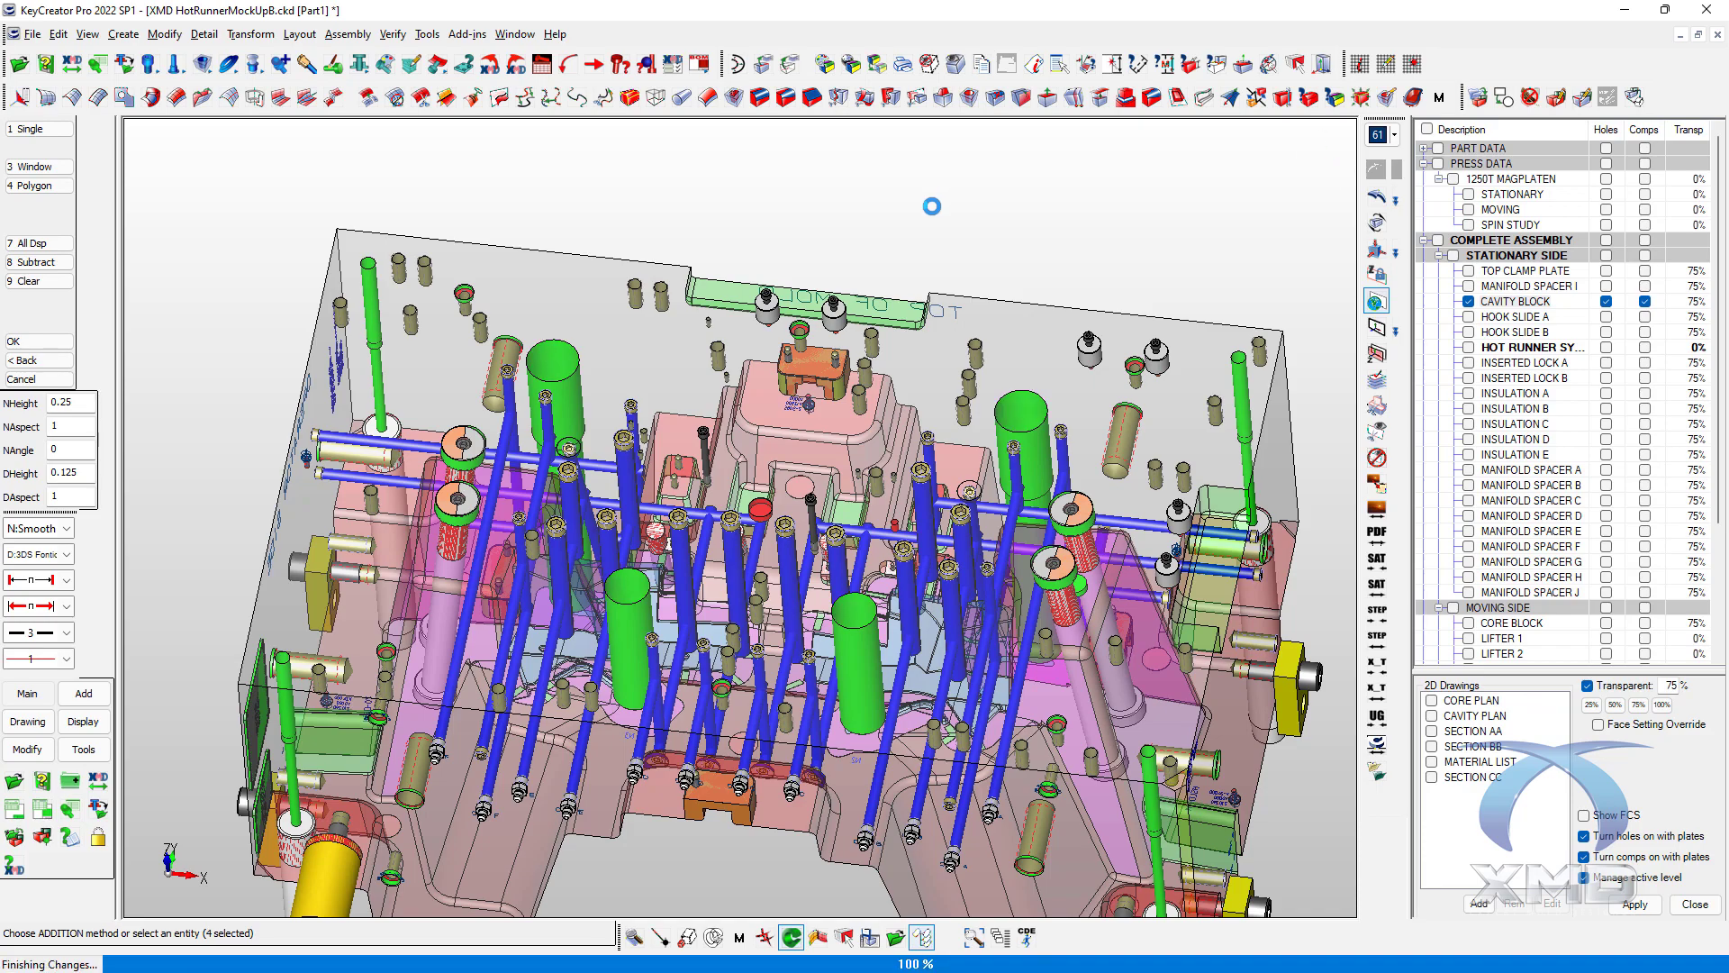
- Examine the drop bore pockets in the cavity block and display the hot runner system plate with it
middle_click_drag(931, 206, 1008, 398)
scroll(964, 228, "up", 1)
middle_click_drag(964, 229, 1240, 486)
scroll(684, 595, "up", 2)
scroll(694, 505, "down", 3)
scroll(1240, 486, "down", 2)
left_click(1467, 347)
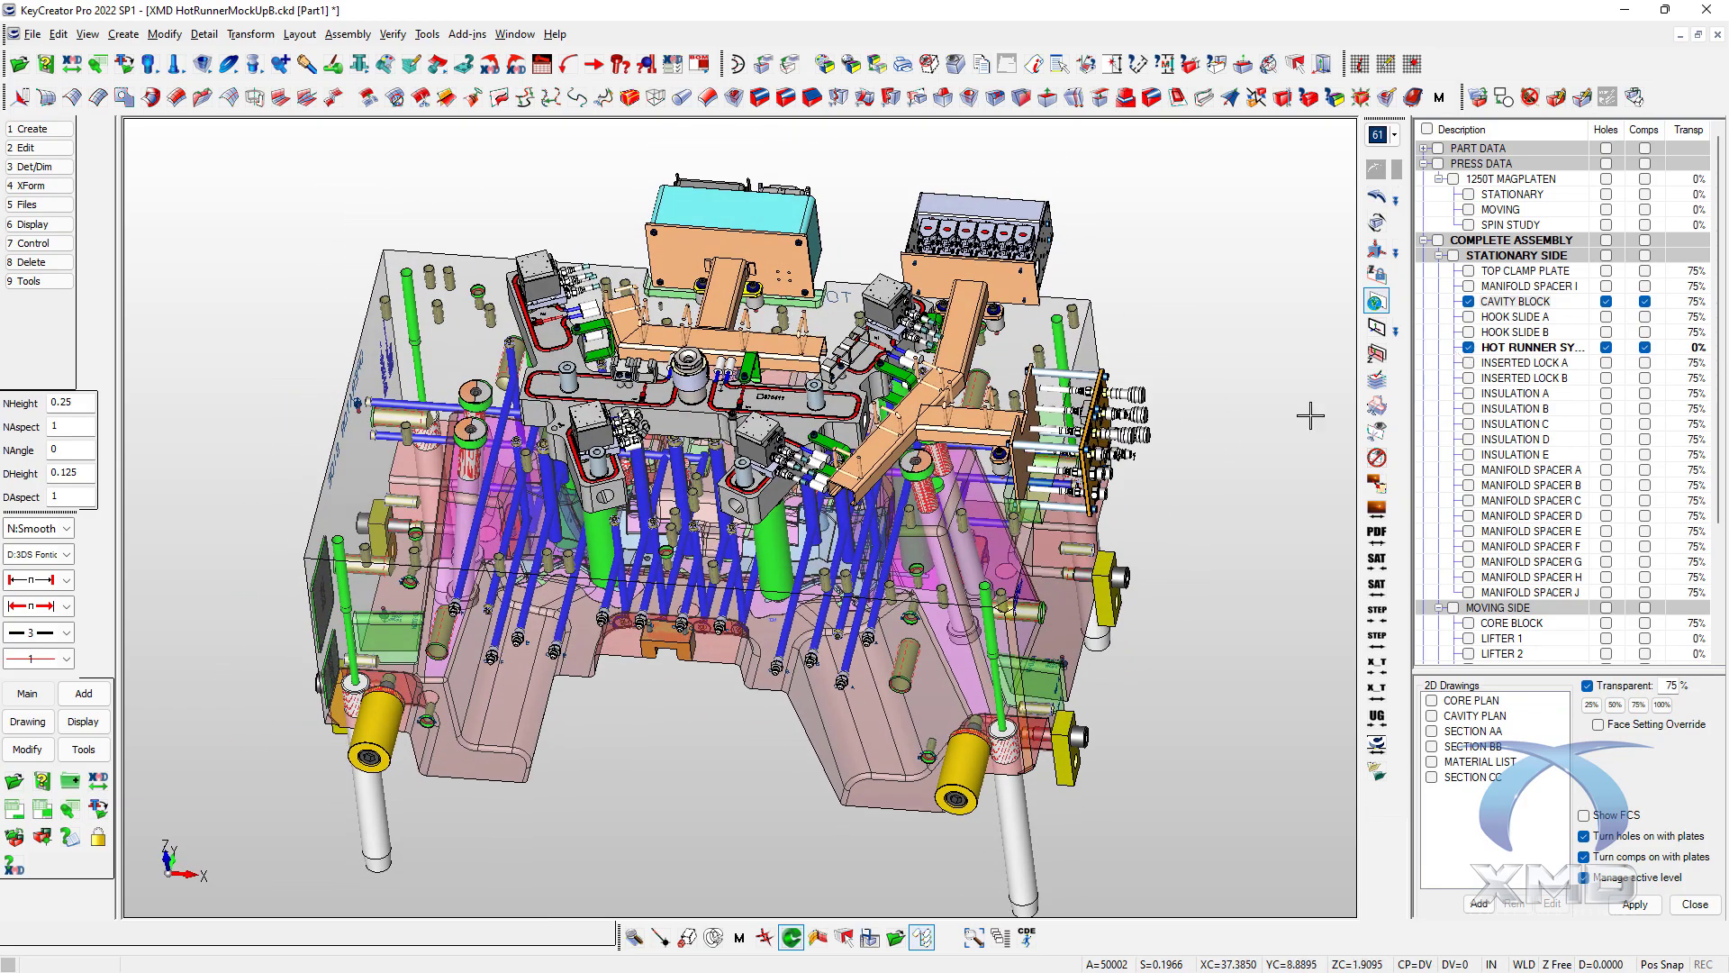